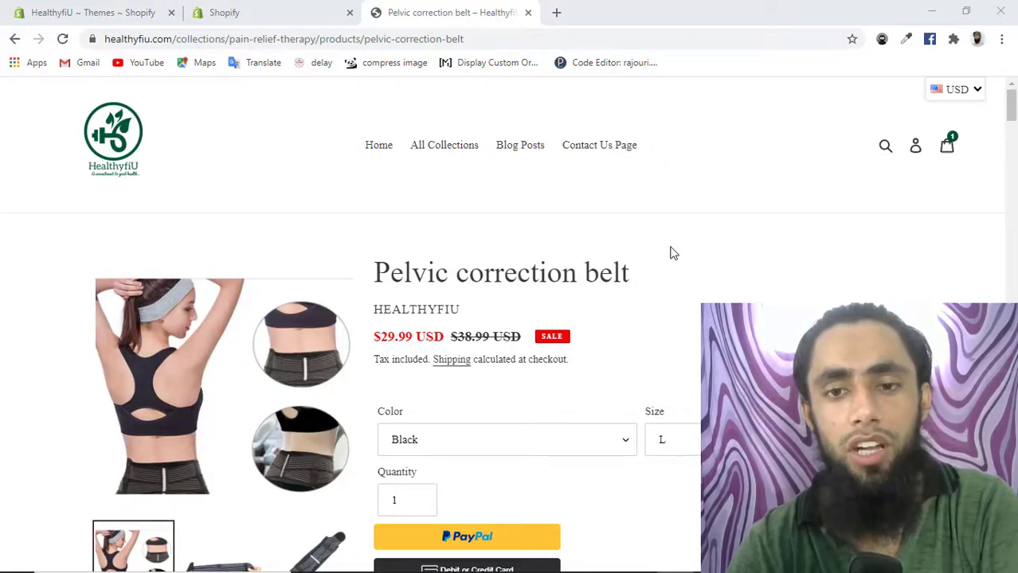
# Step: Examine the Pelvic correction belt product page, including its description, customer reviews and related product ratings
pyautogui.scroll(-3, 671, 253)
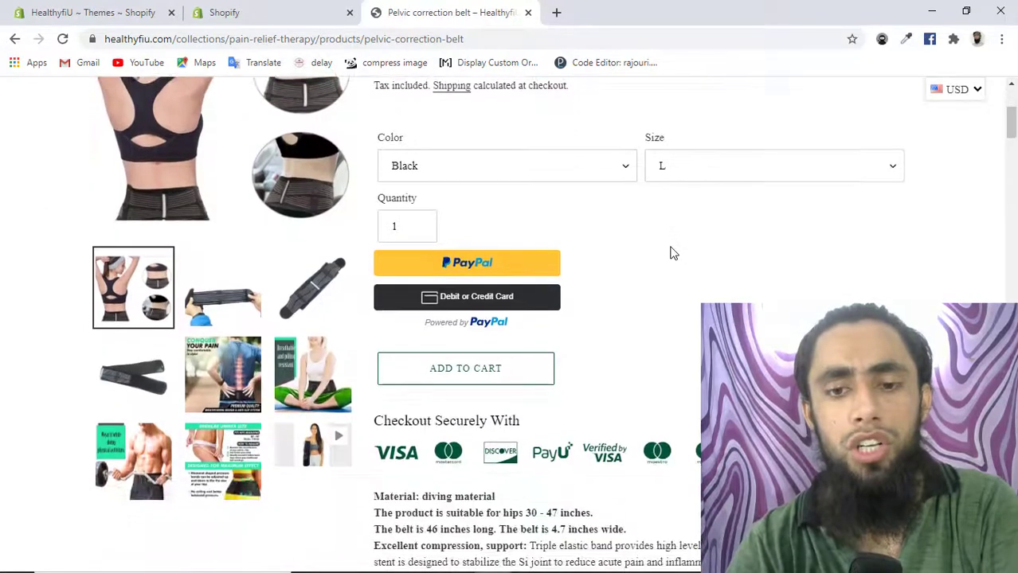
pyautogui.scroll(-10, 671, 253)
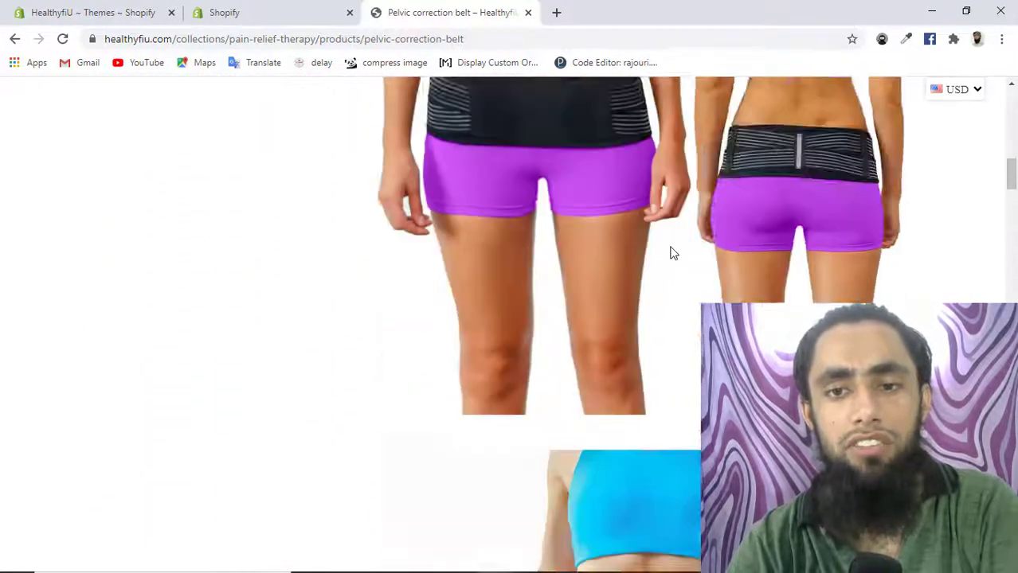
pyautogui.scroll(-15, 671, 253)
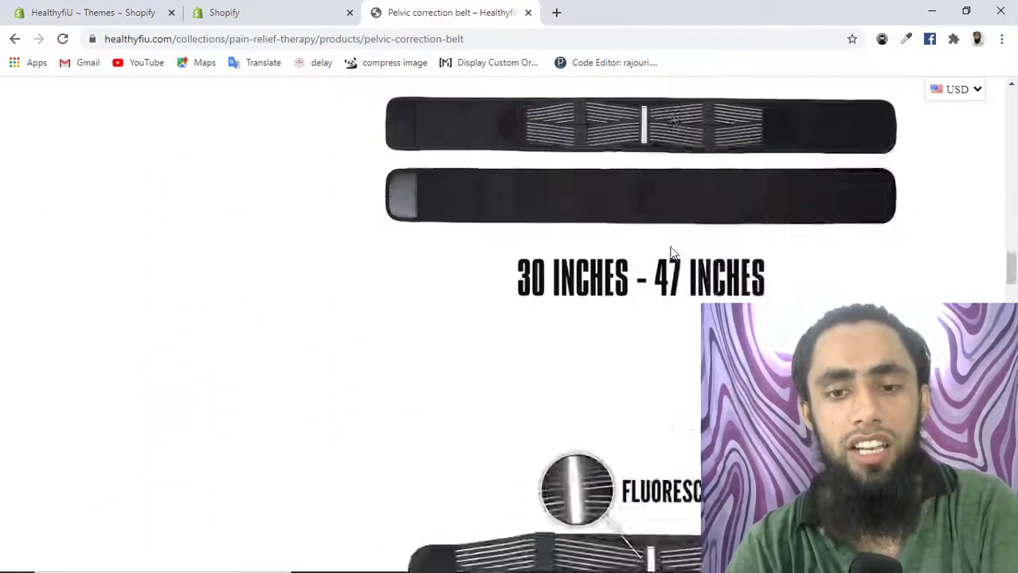
pyautogui.scroll(-15, 671, 253)
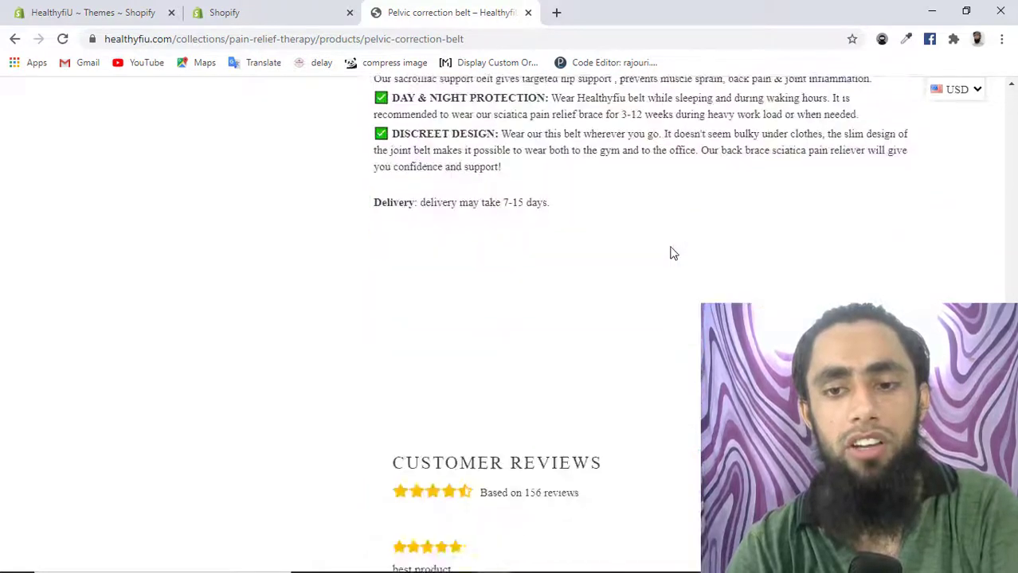
pyautogui.scroll(-5, 672, 254)
pyautogui.scroll(2, 671, 253)
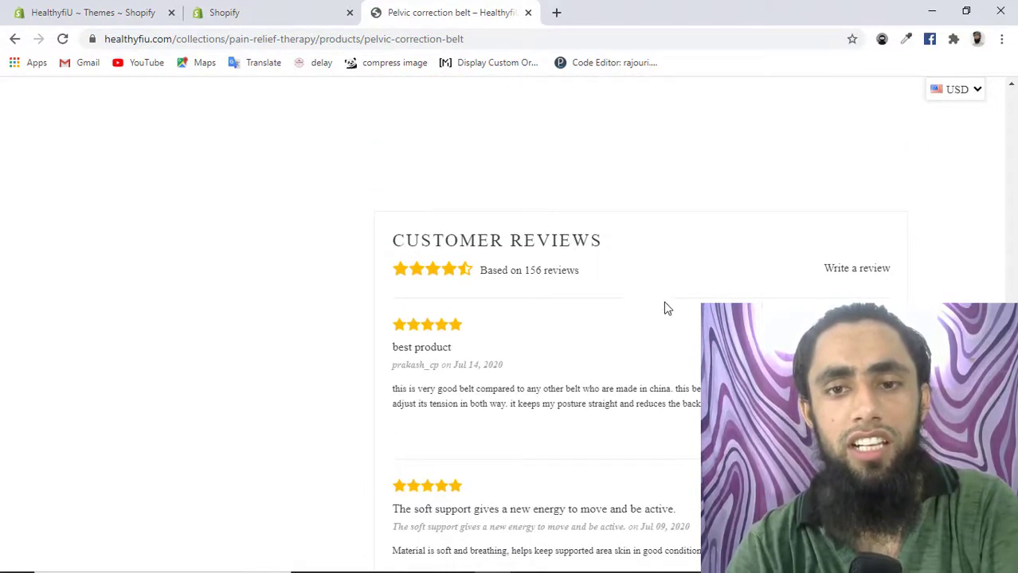
pyautogui.scroll(-8, 656, 337)
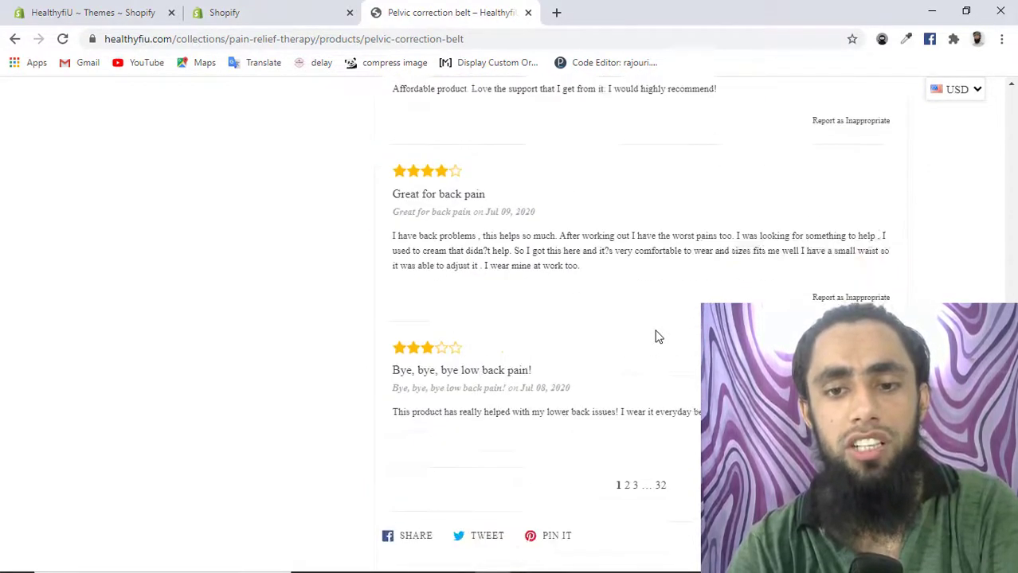
pyautogui.scroll(-3, 656, 336)
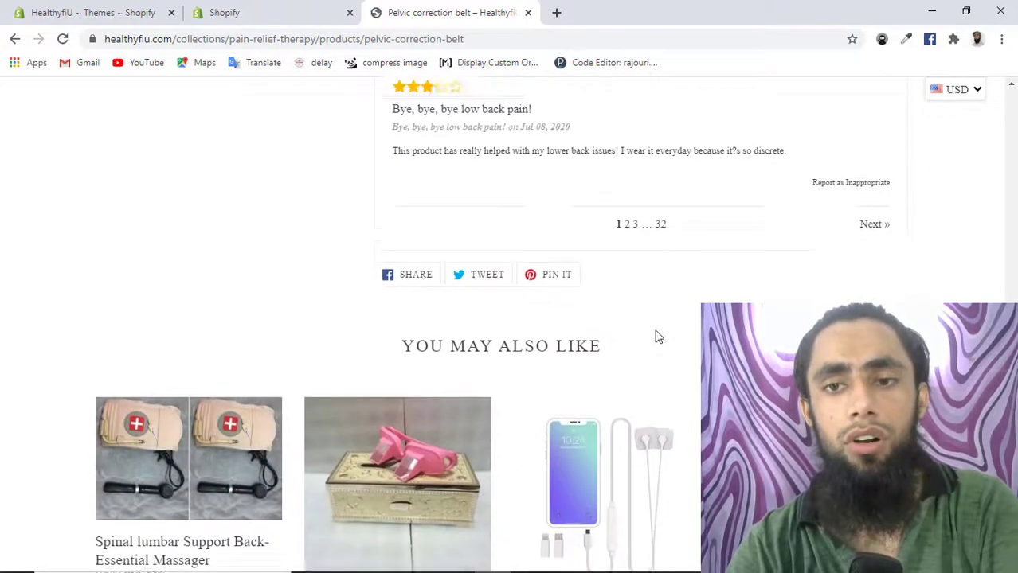
pyautogui.scroll(2, 658, 337)
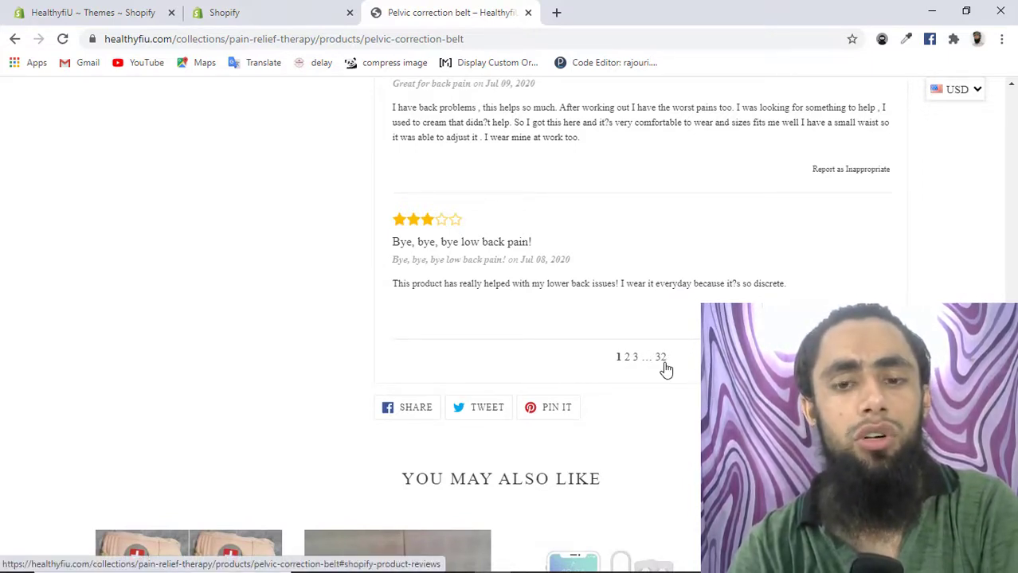
pyautogui.scroll(-3, 665, 370)
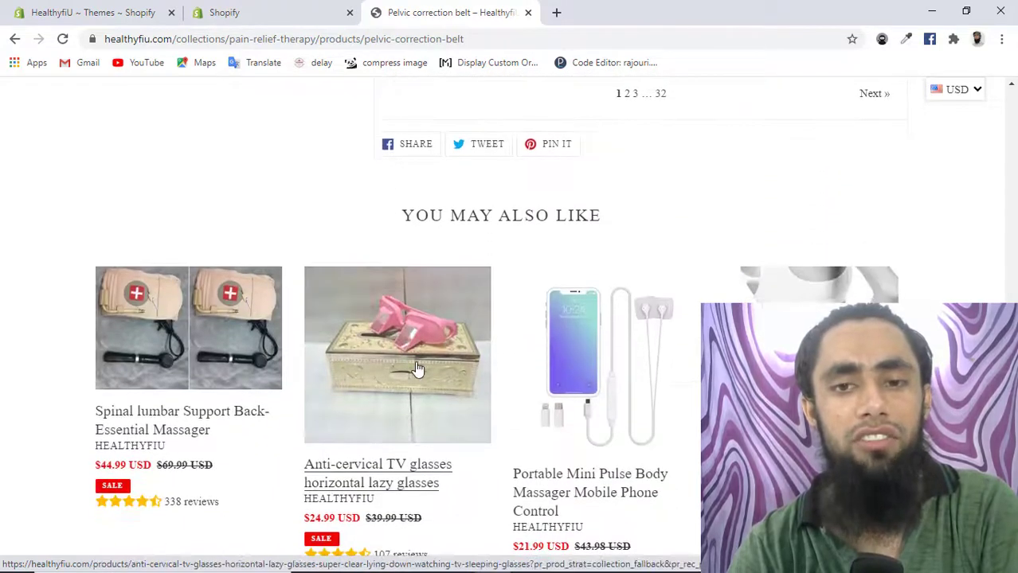
pyautogui.scroll(20, 679, 405)
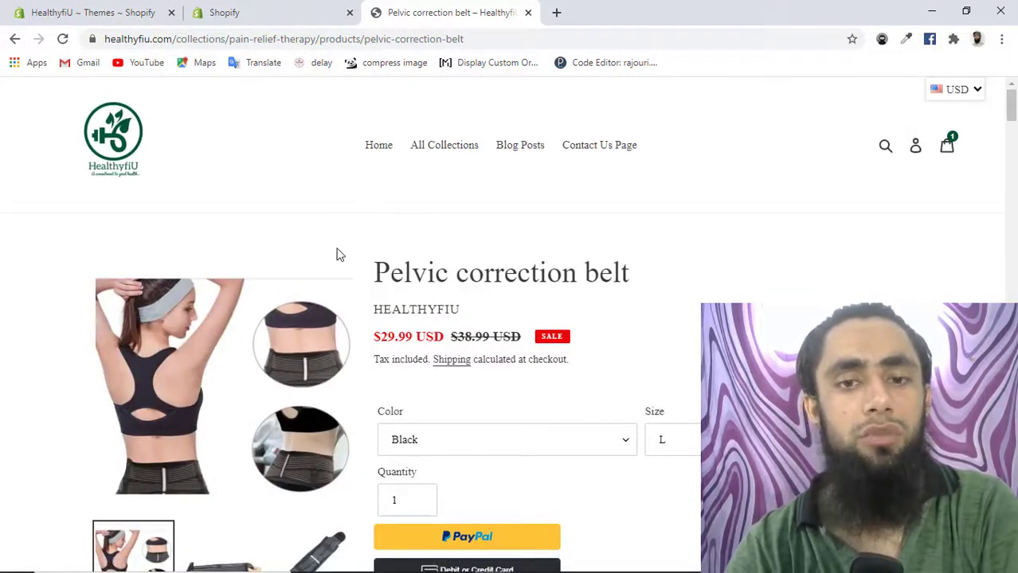
pyautogui.scroll(-2, 334, 260)
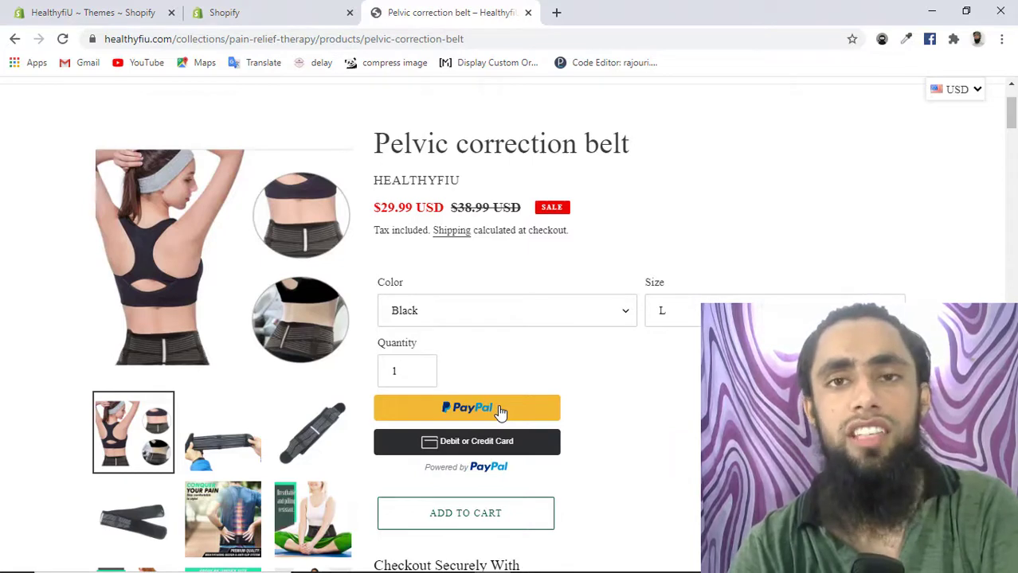
# Step: Switch to the HealthyfiU store admin and look through its list of installed apps
pyautogui.click(90, 11)
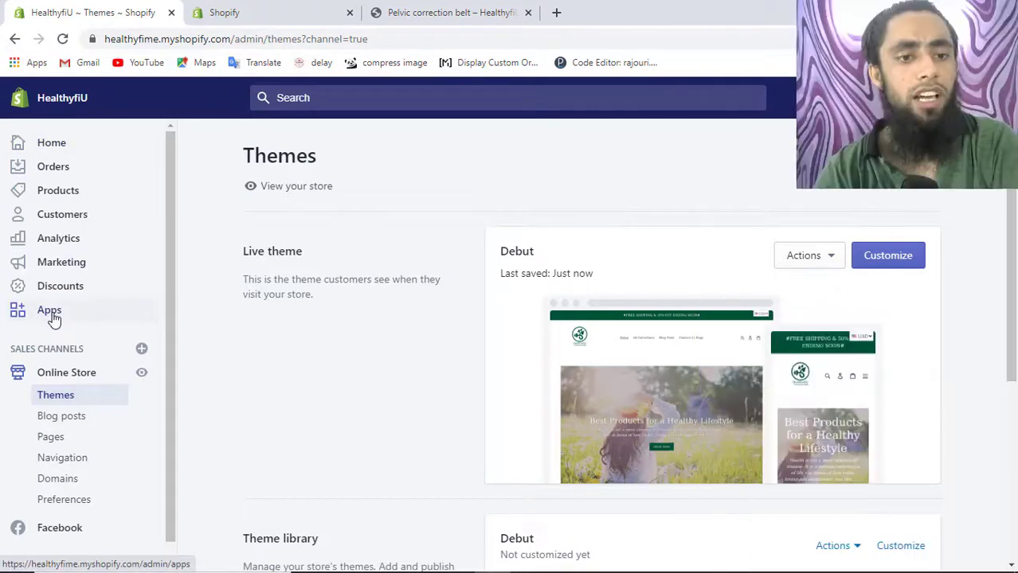
pyautogui.click(47, 314)
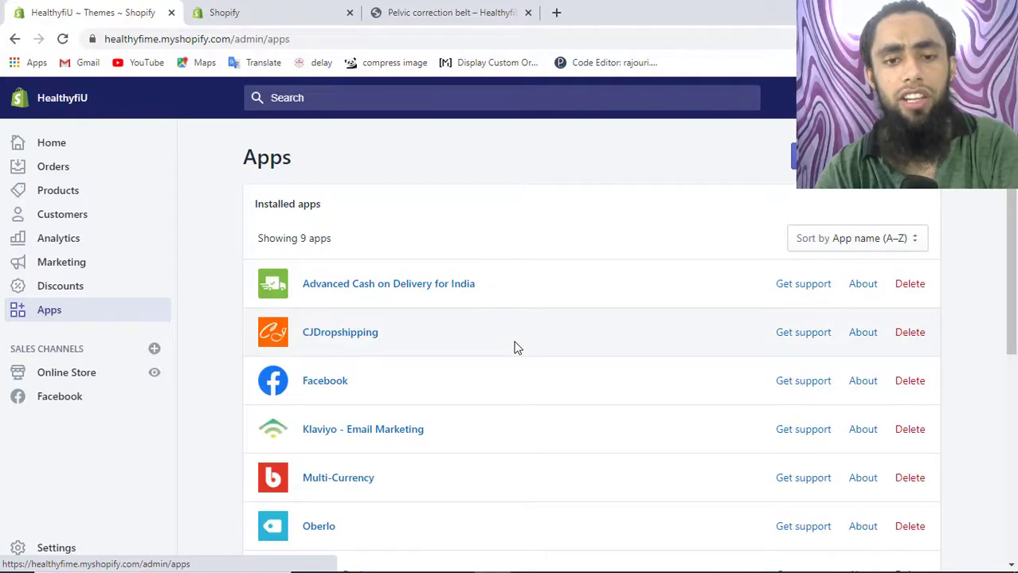
pyautogui.scroll(-3, 514, 347)
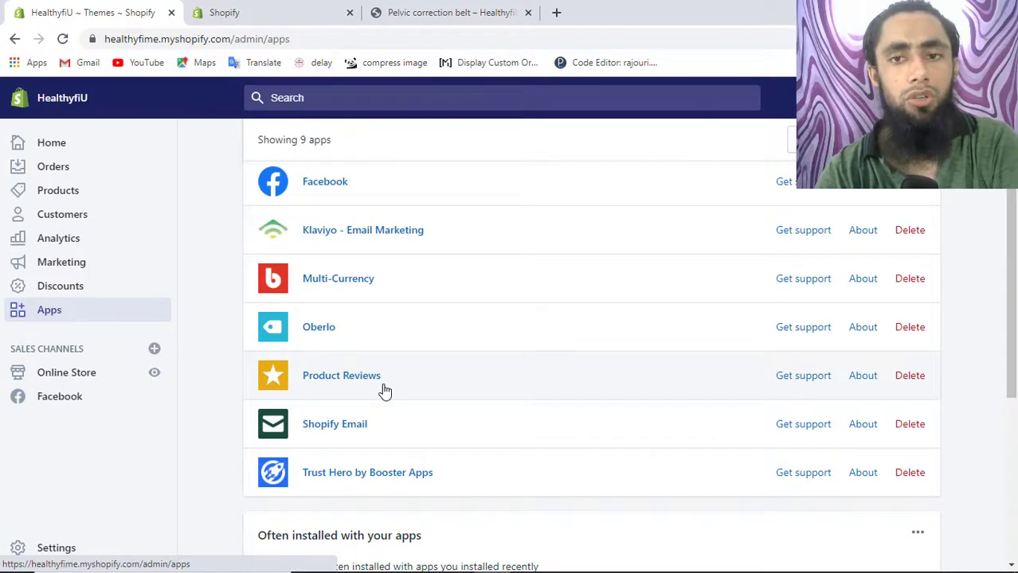
pyautogui.scroll(3, 384, 390)
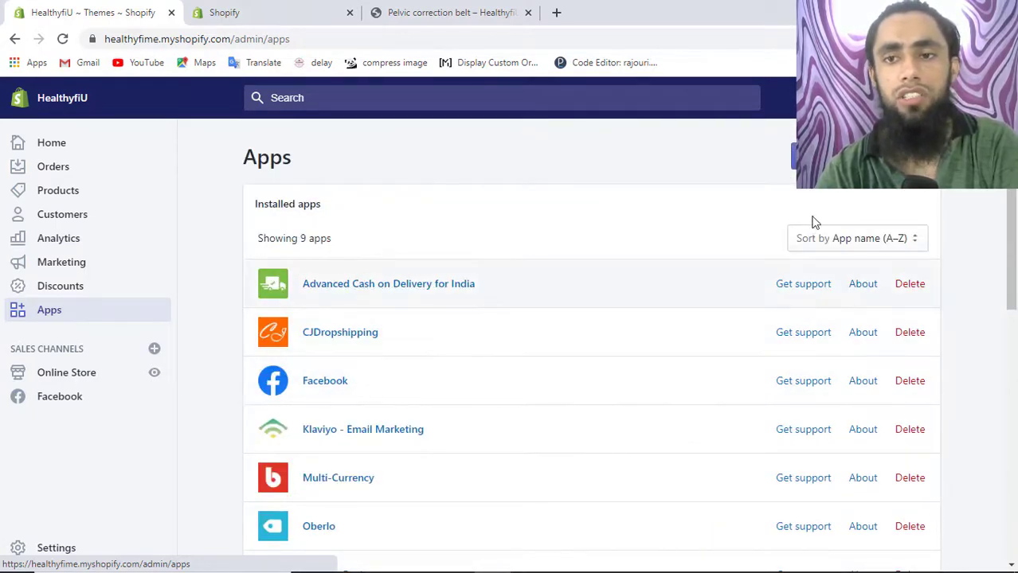
# Step: Open the Shopify App Store from the store's apps page and search it for "product reviews"
pyautogui.click(860, 157)
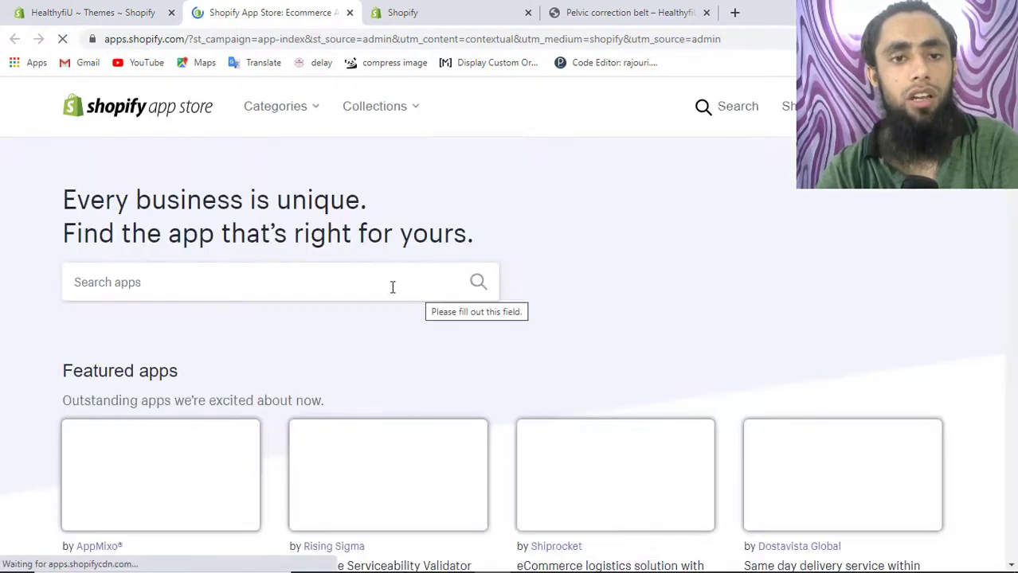
pyautogui.click(340, 277)
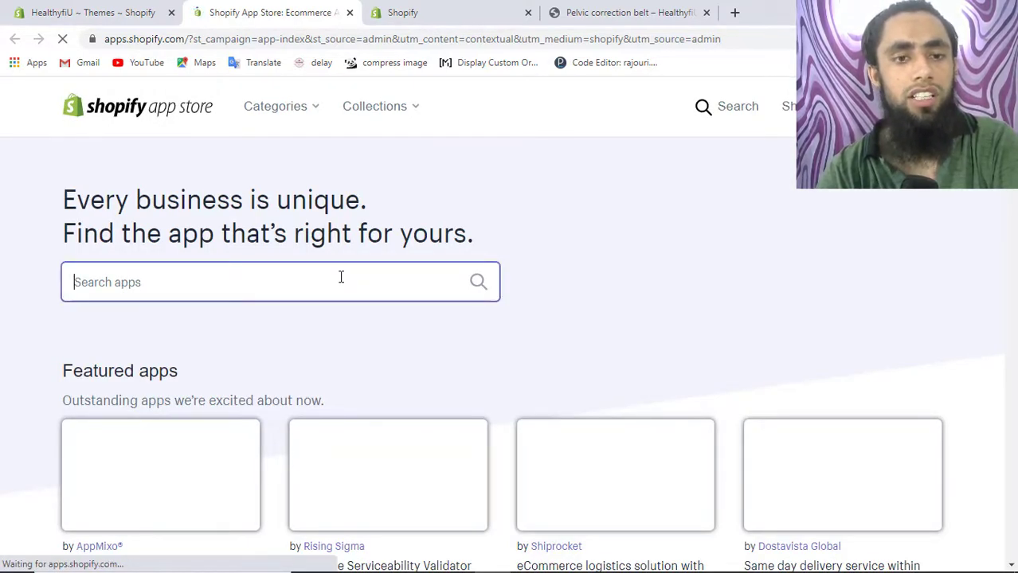
pyautogui.write('o')
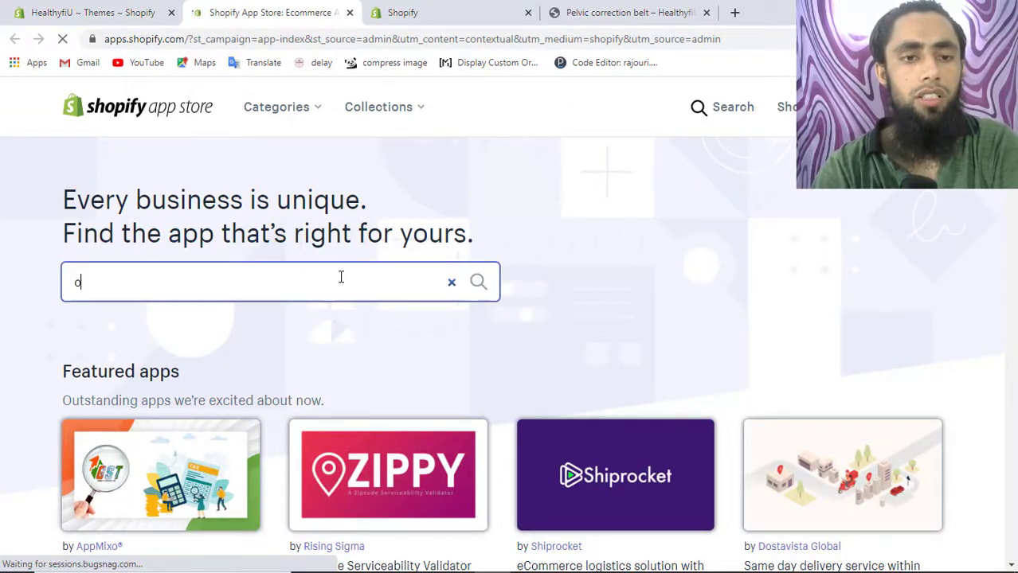
pyautogui.scroll(-5, 341, 277)
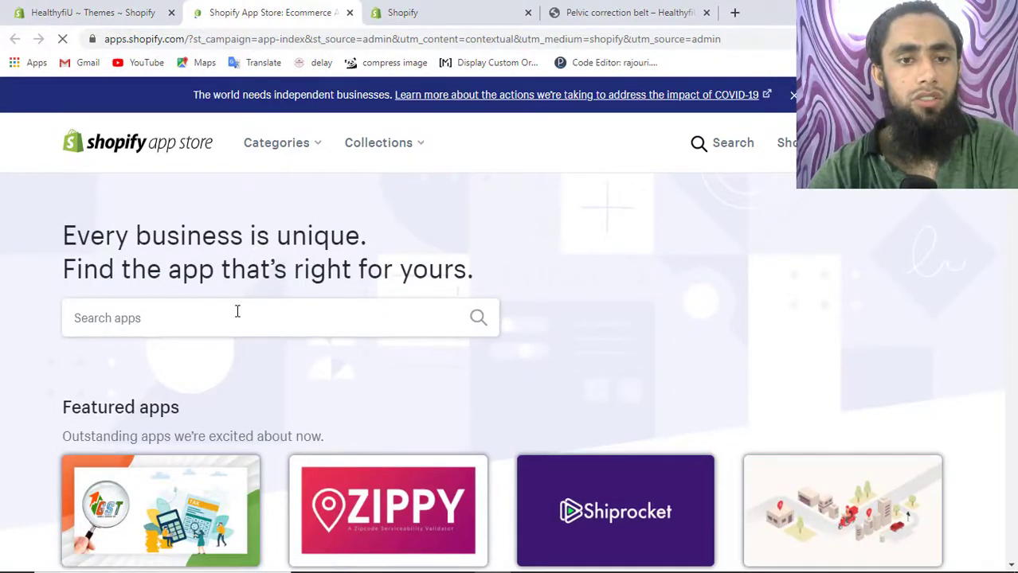
pyautogui.click(189, 324)
pyautogui.write('produc')
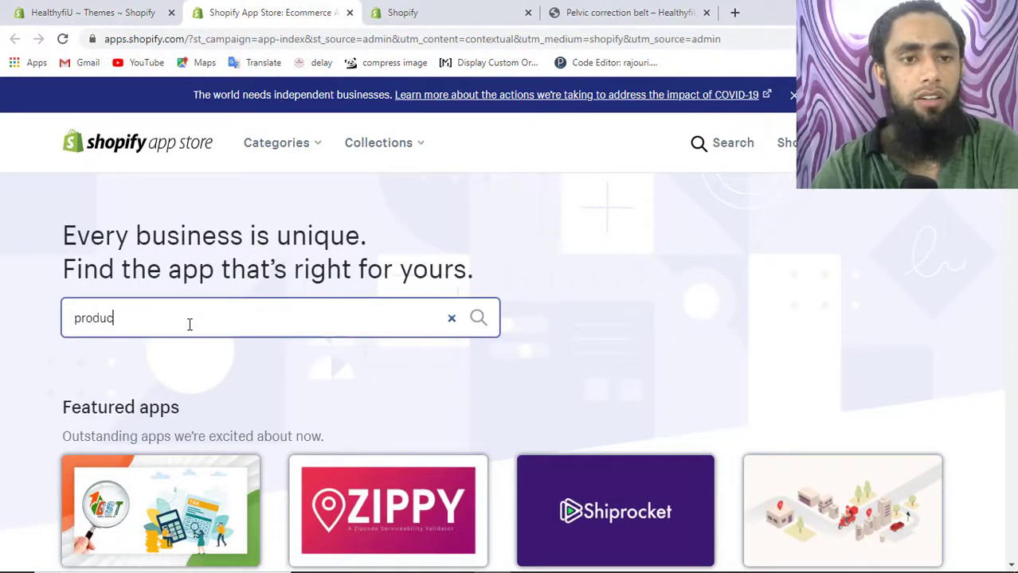
pyautogui.write('t reviews')
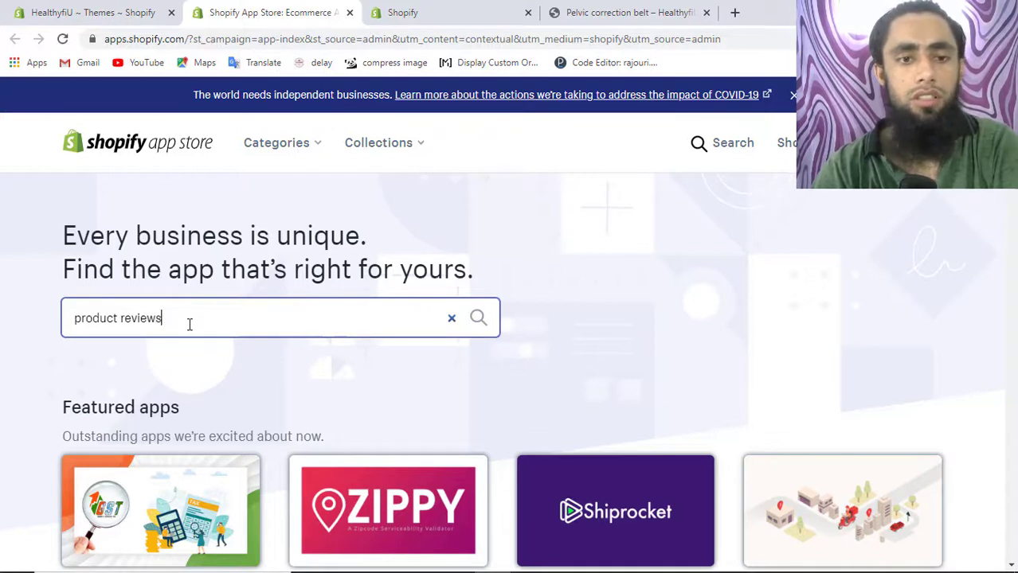
pyautogui.press('Return')
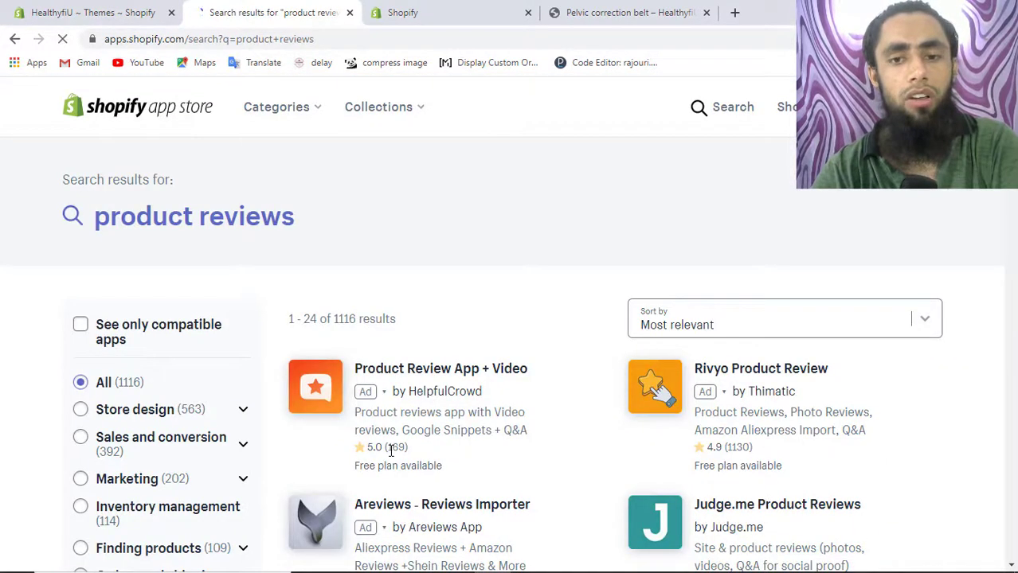
# Step: Look through the review apps found and view the Loox - Photo Reviews listing
pyautogui.scroll(-3, 486, 441)
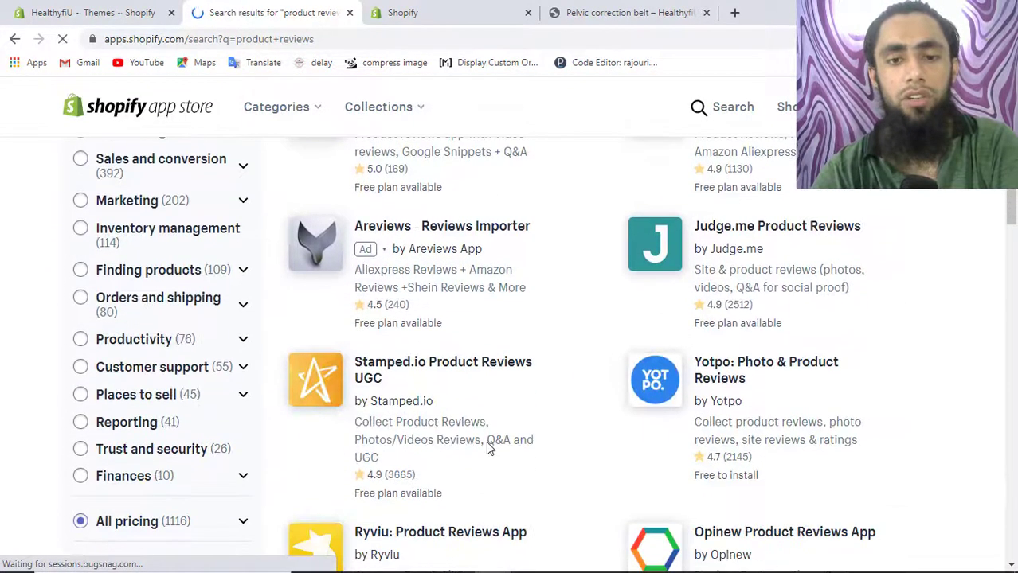
pyautogui.scroll(-3, 486, 448)
pyautogui.scroll(-2, 486, 448)
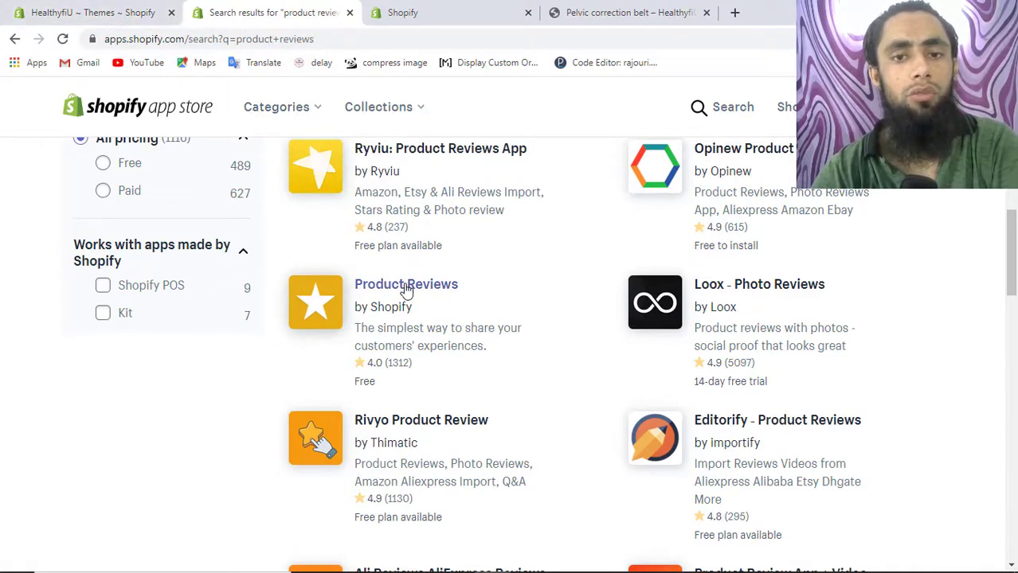
pyautogui.click(745, 287)
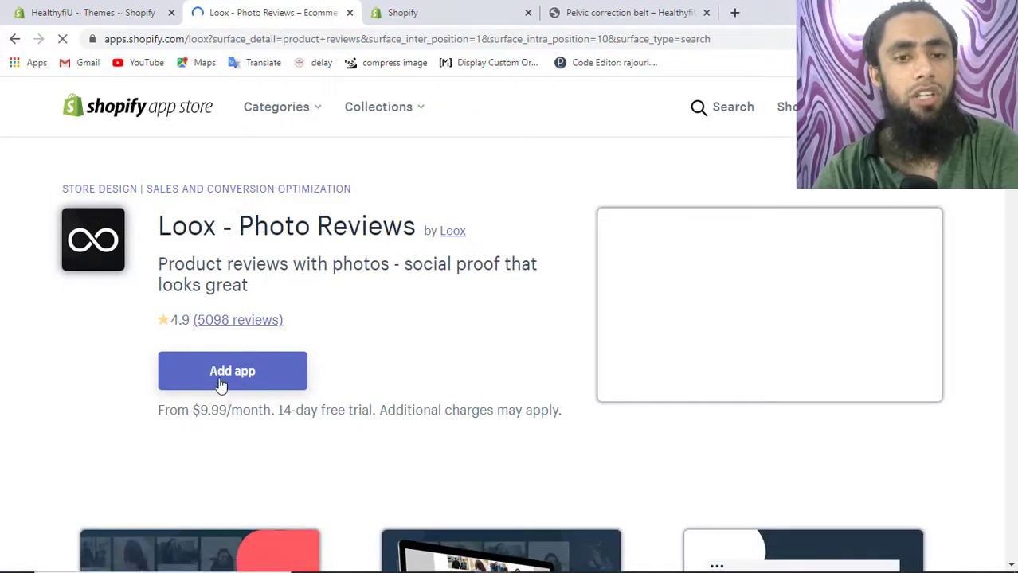
pyautogui.click(250, 385)
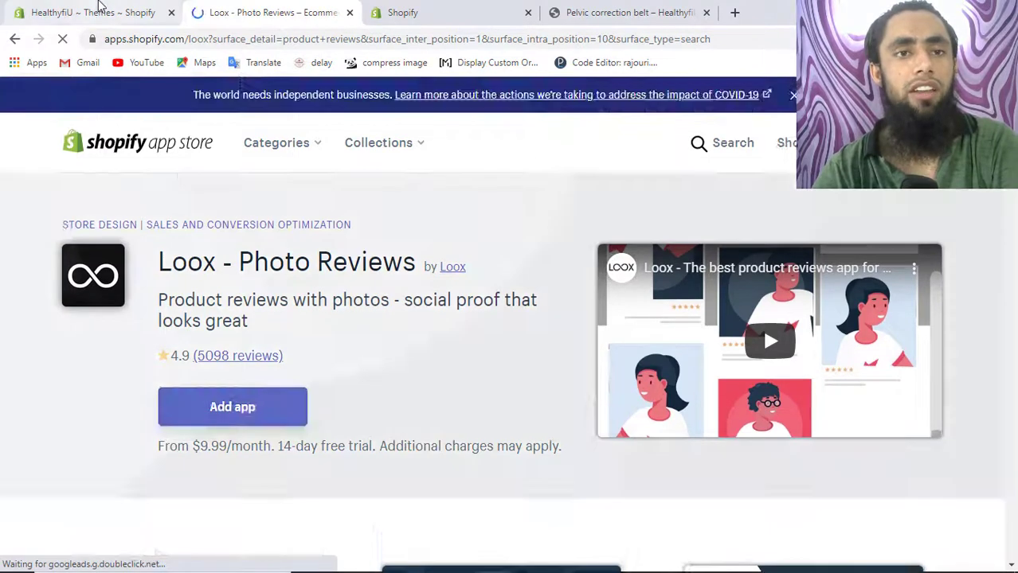
# Step: Return to the store's installed apps and open the Product Reviews app
pyautogui.click(101, 6)
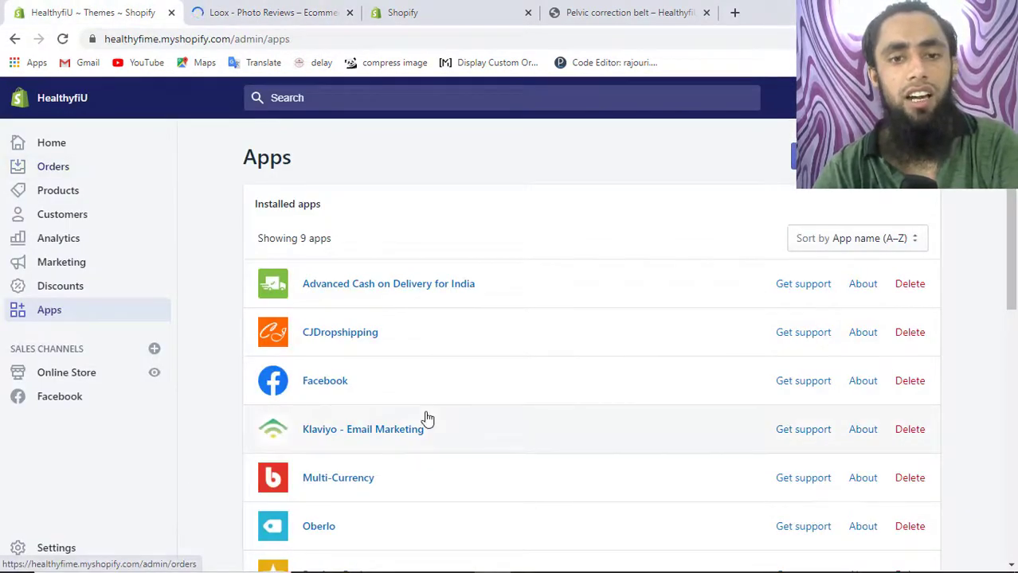
pyautogui.scroll(-3, 425, 415)
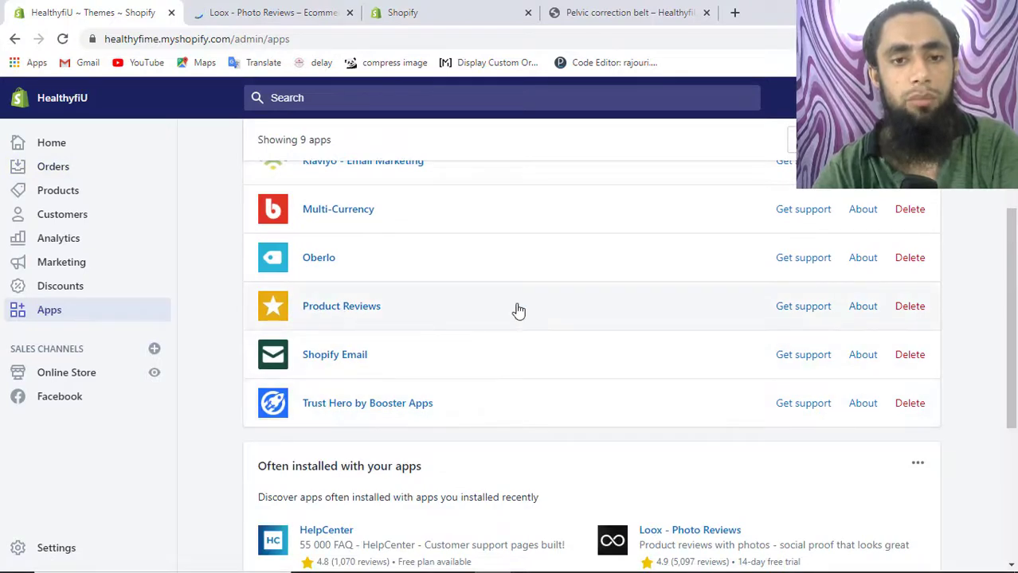
pyautogui.click(332, 311)
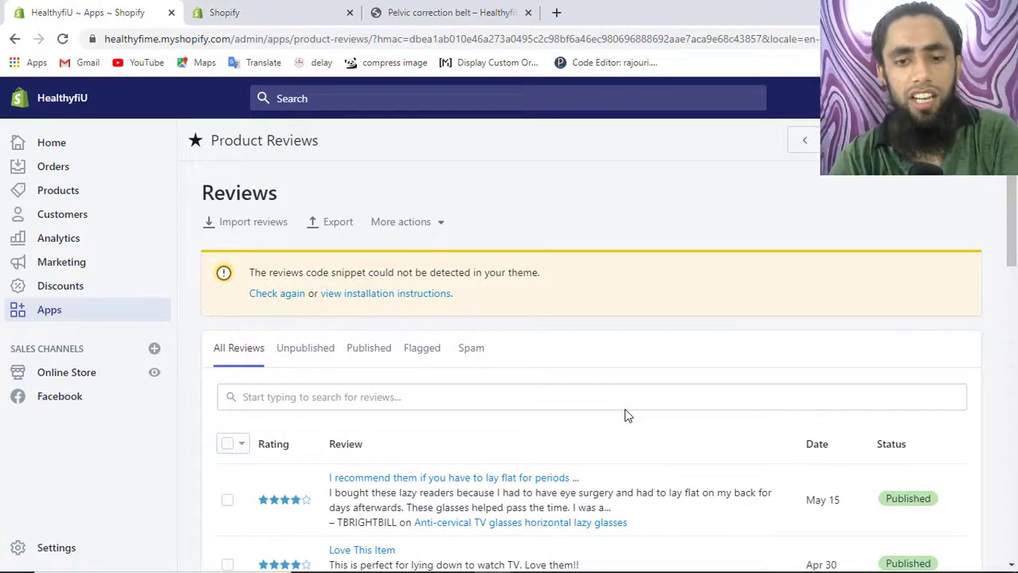
# Step: Examine the list of all reviews, their publication status and the additional actions available on the Reviews page
pyautogui.scroll(-4, 625, 415)
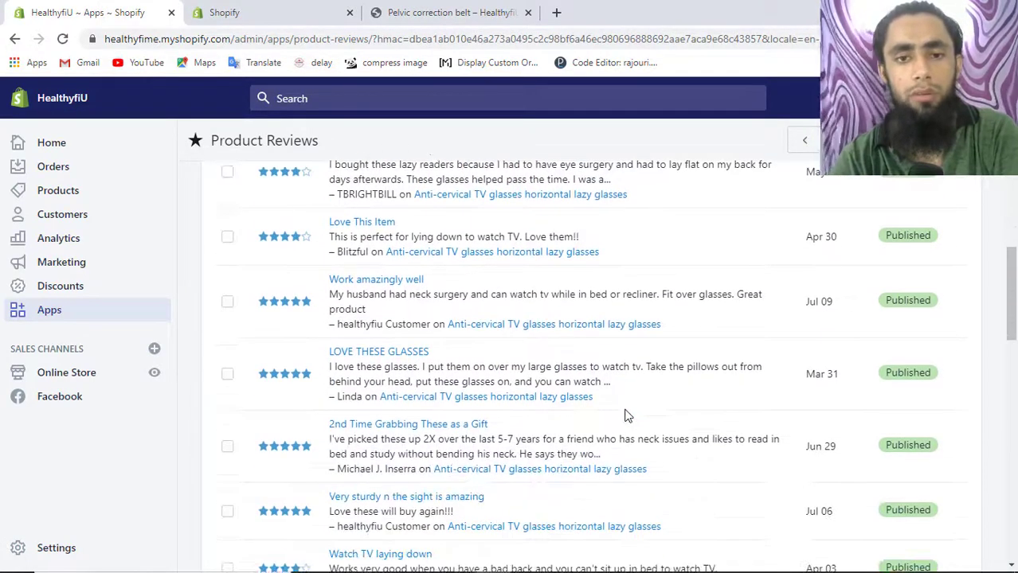
pyautogui.scroll(-2, 625, 415)
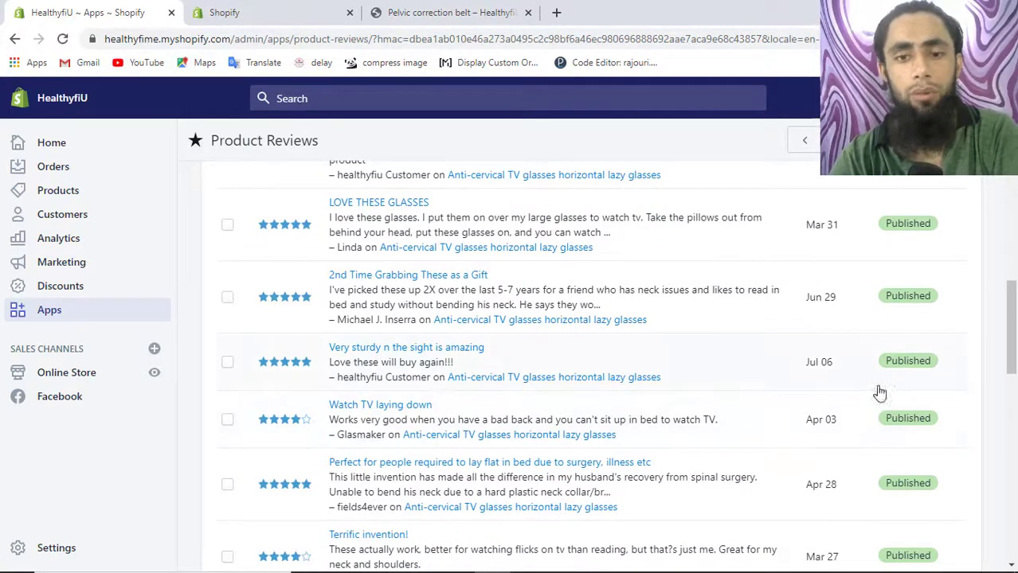
pyautogui.scroll(6, 703, 391)
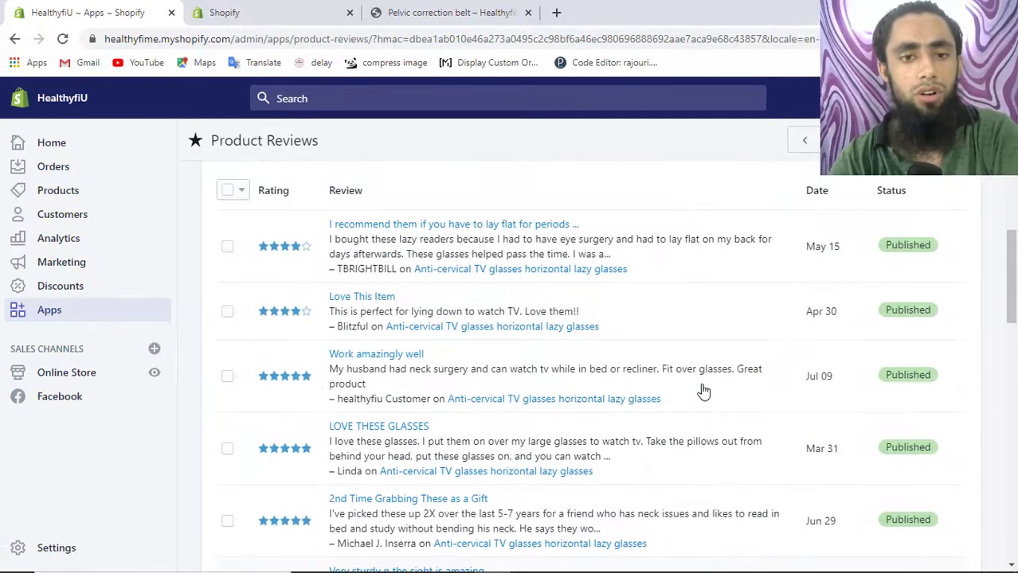
pyautogui.scroll(1, 703, 391)
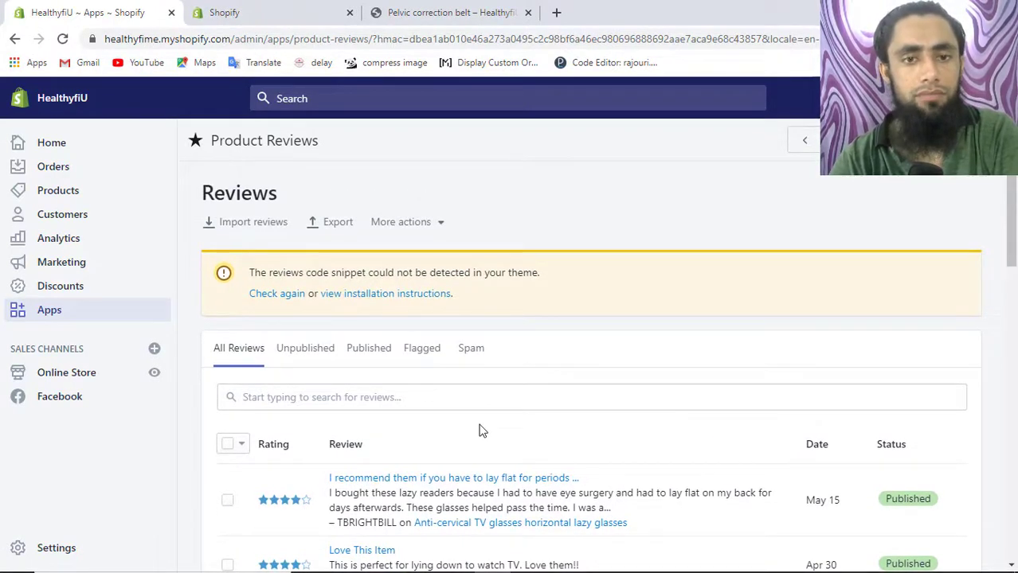
pyautogui.click(440, 224)
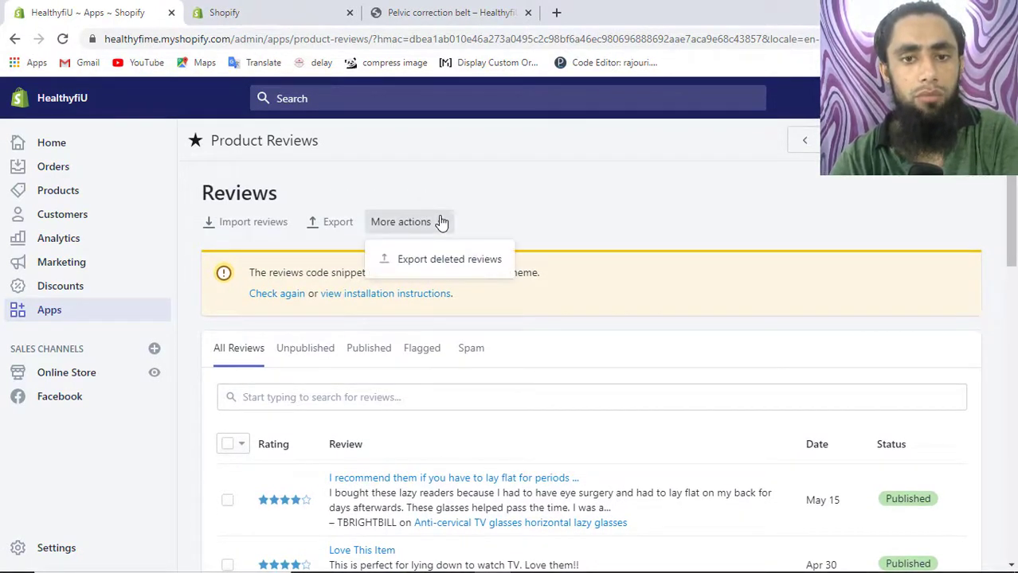
pyautogui.click(344, 177)
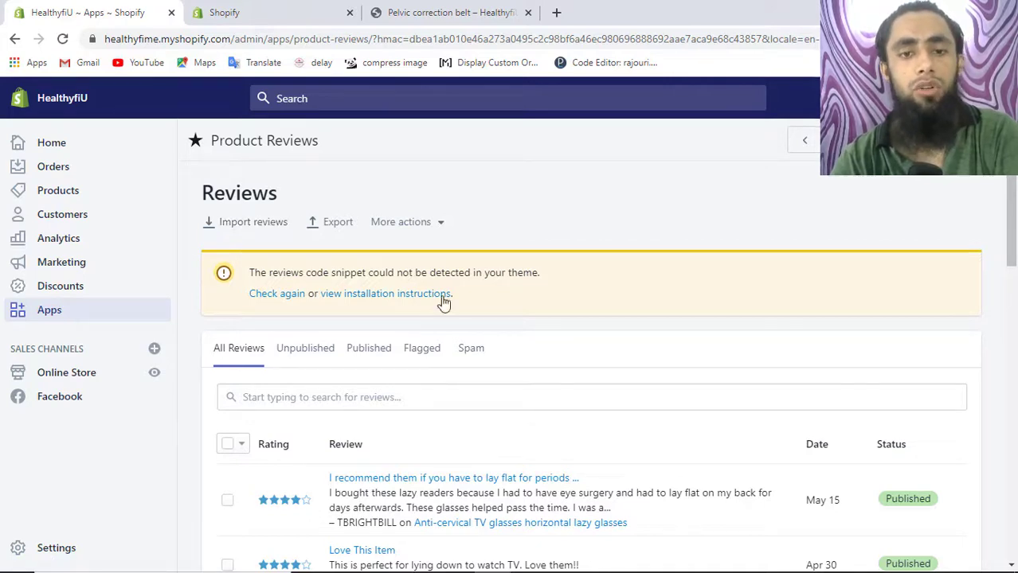
# Step: View the "Work amazingly well" review with its reply, unpublish and delete options, and return to the Reviews list
pyautogui.scroll(-3, 496, 475)
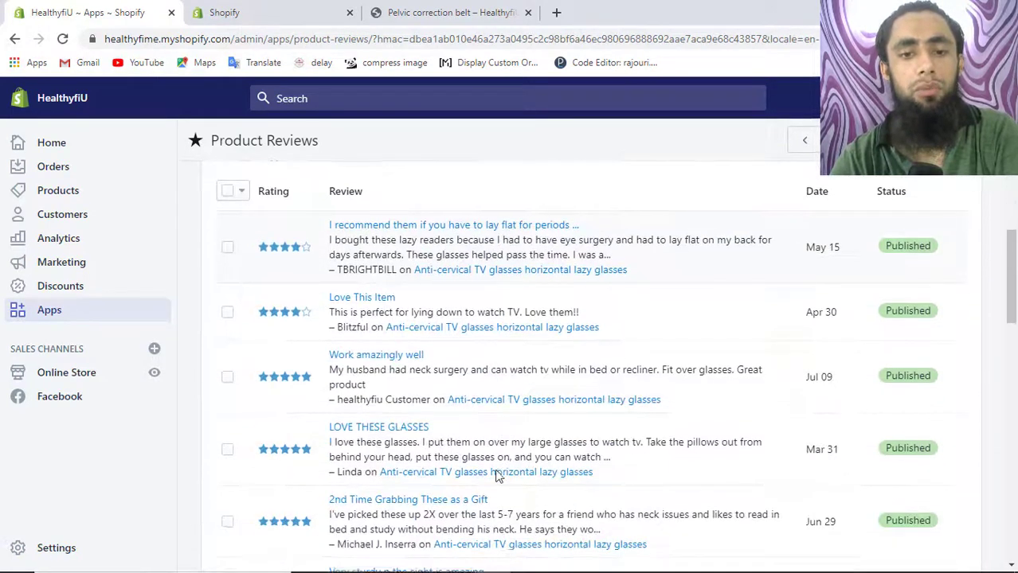
pyautogui.click(380, 359)
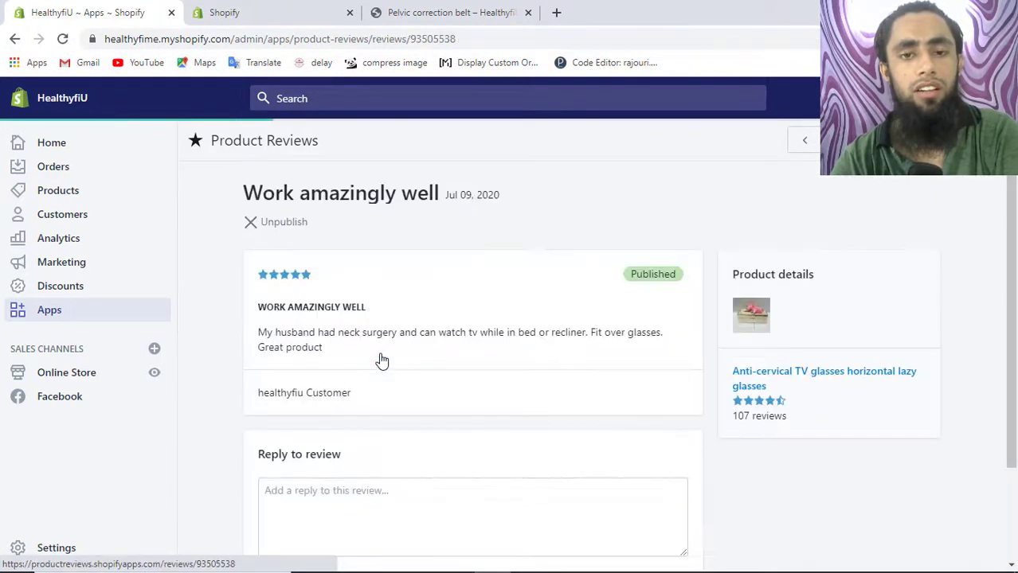
pyautogui.scroll(-3, 381, 361)
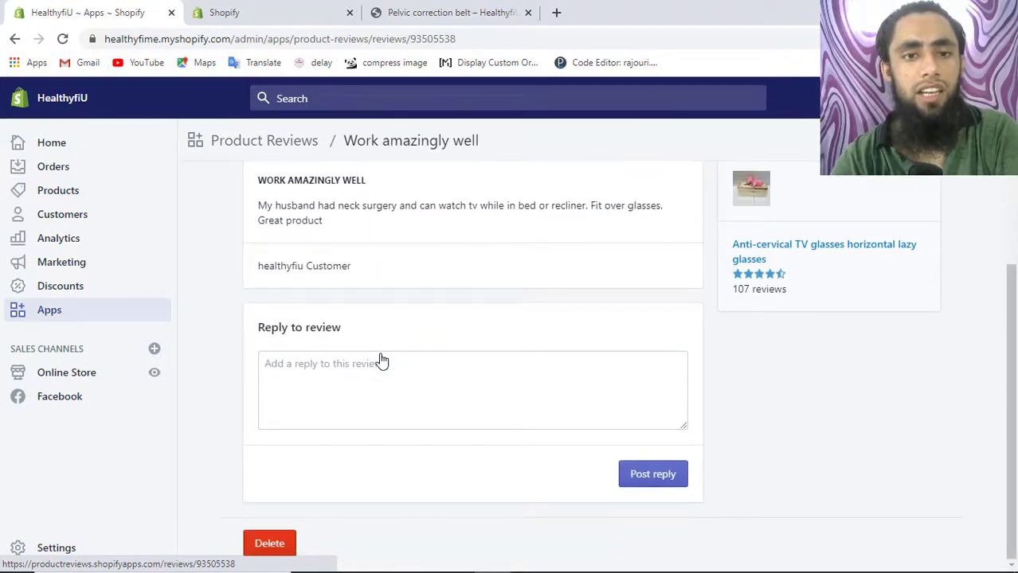
pyautogui.scroll(3, 381, 361)
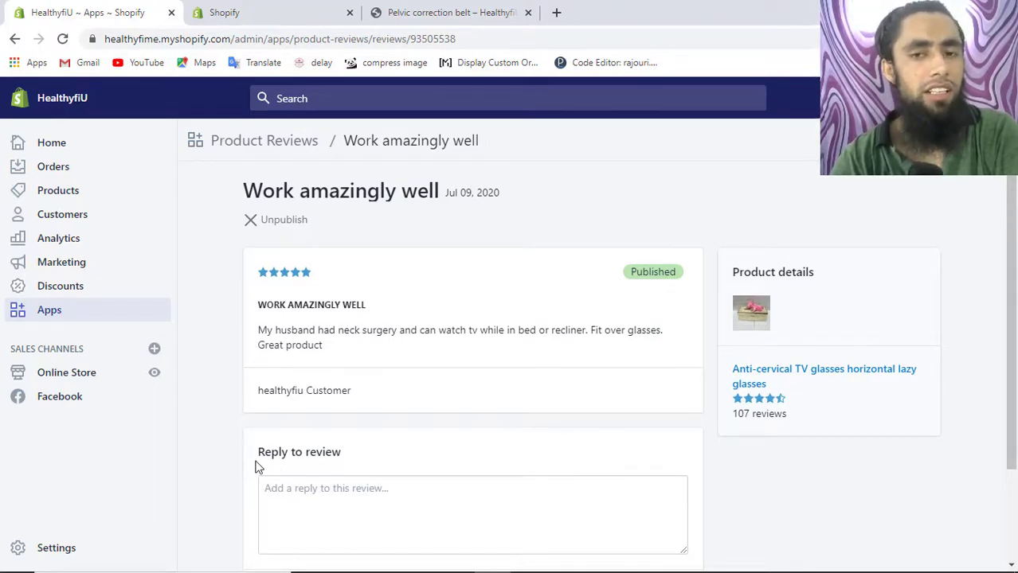
pyautogui.click(311, 502)
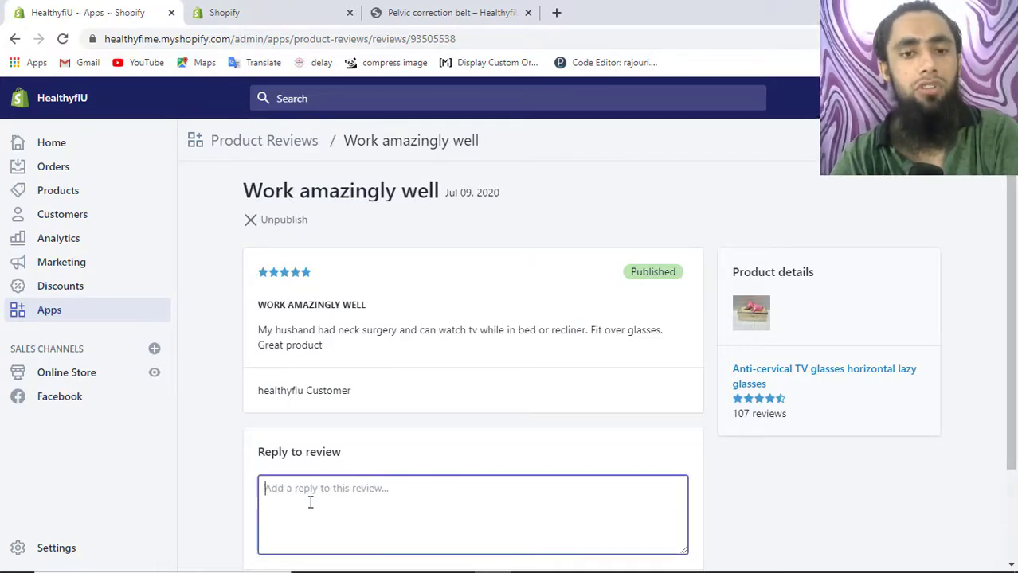
pyautogui.scroll(-2, 318, 389)
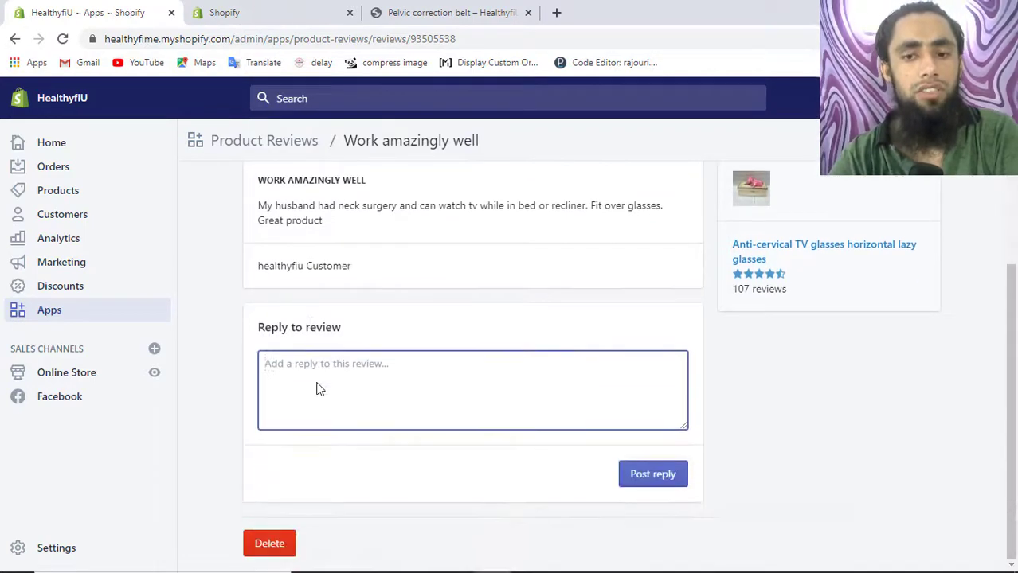
pyautogui.scroll(2, 318, 388)
pyautogui.scroll(-2, 516, 382)
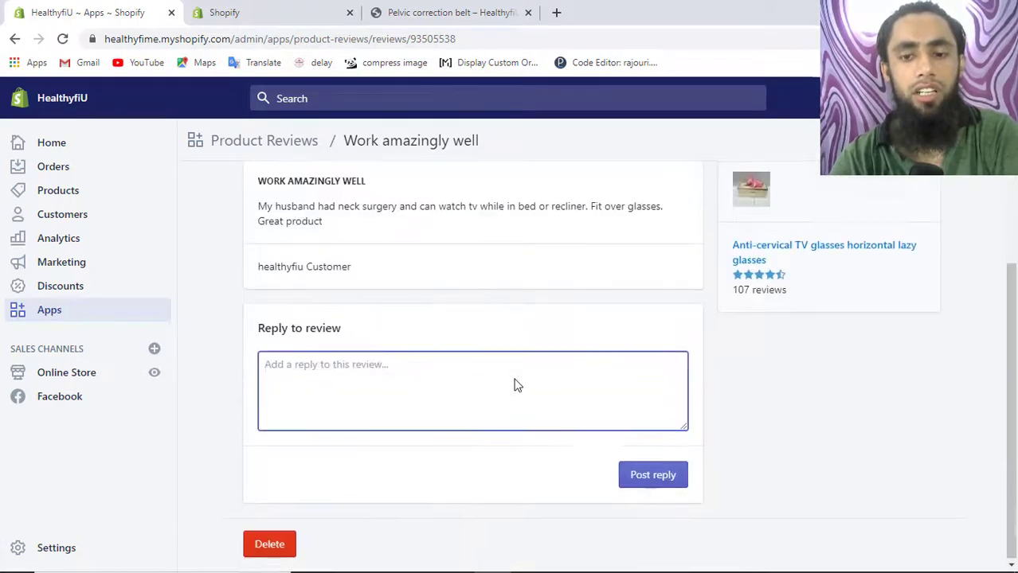
pyautogui.scroll(2, 559, 456)
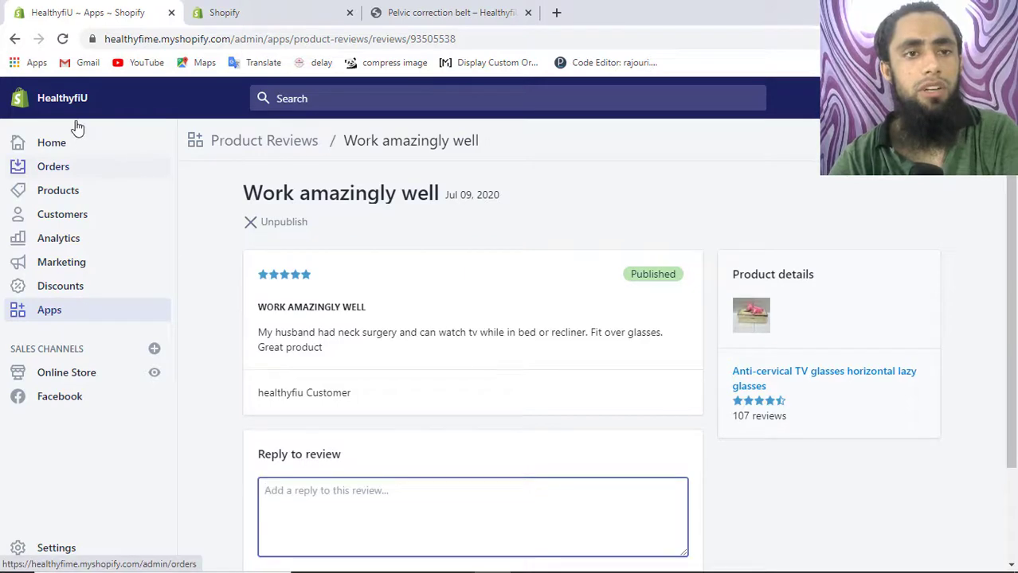
pyautogui.click(17, 40)
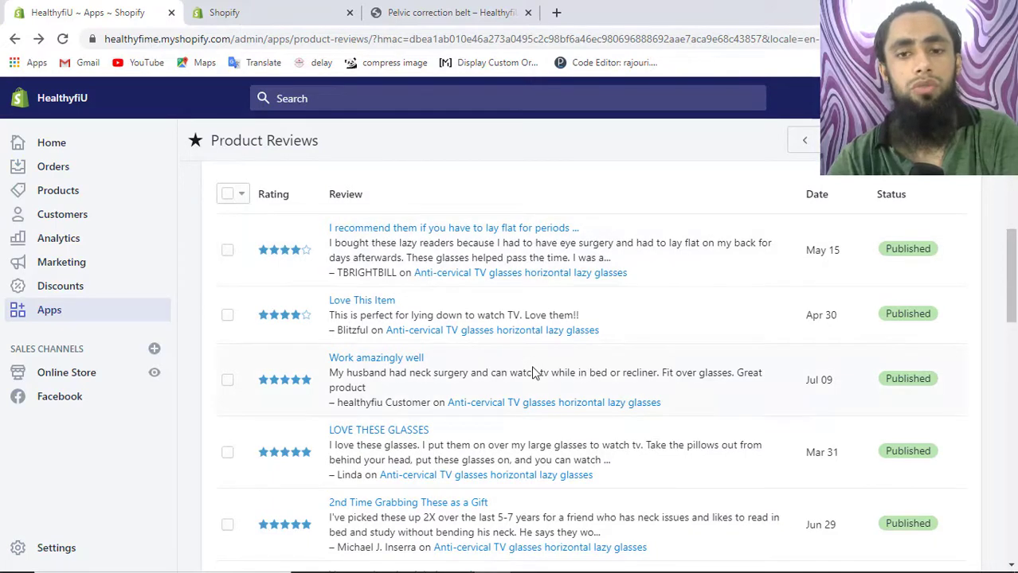
pyautogui.scroll(3, 534, 372)
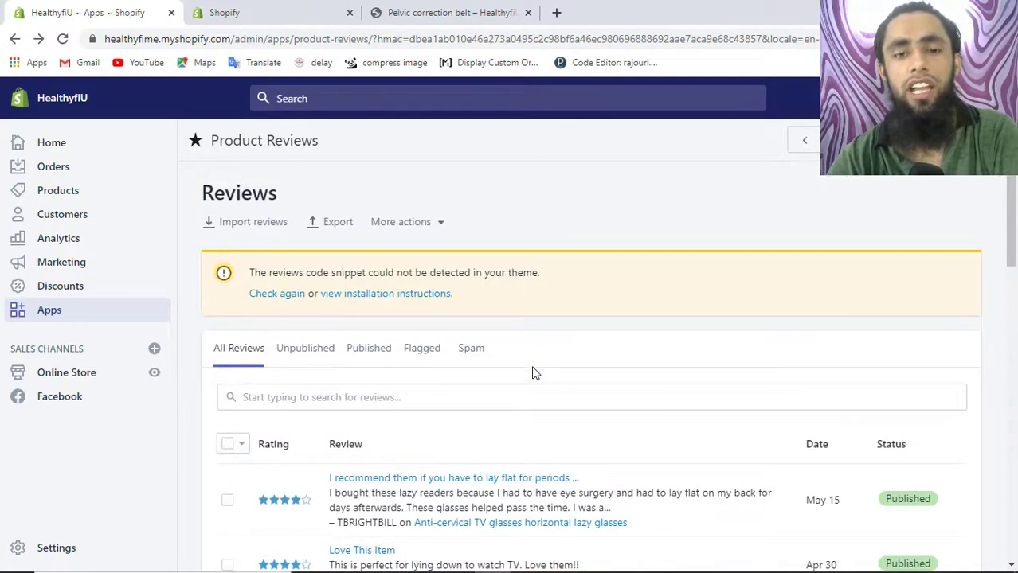
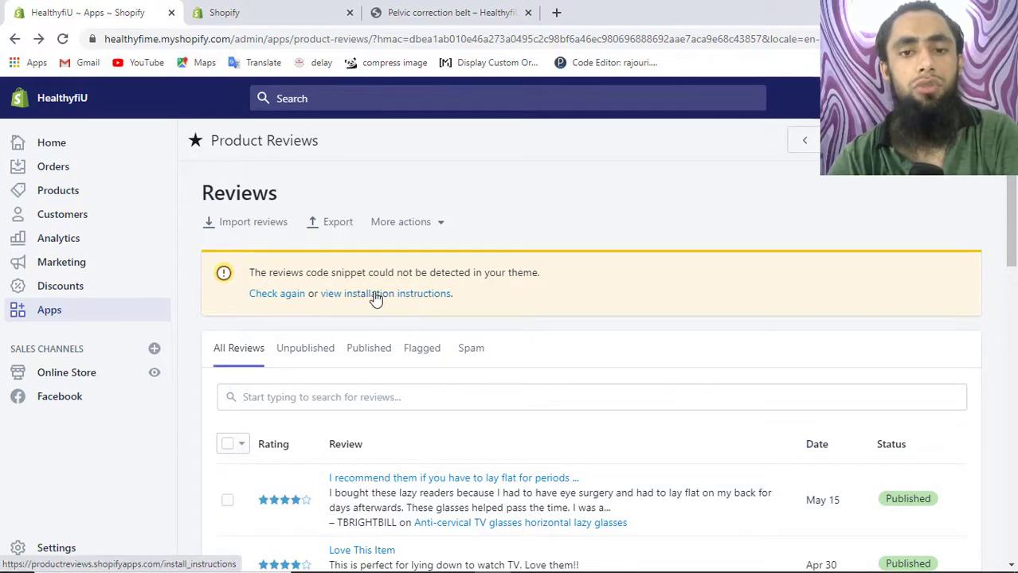
# Step: Reload the Pelvic correction belt product page and check below its description for a reviews section
pyautogui.click(462, 12)
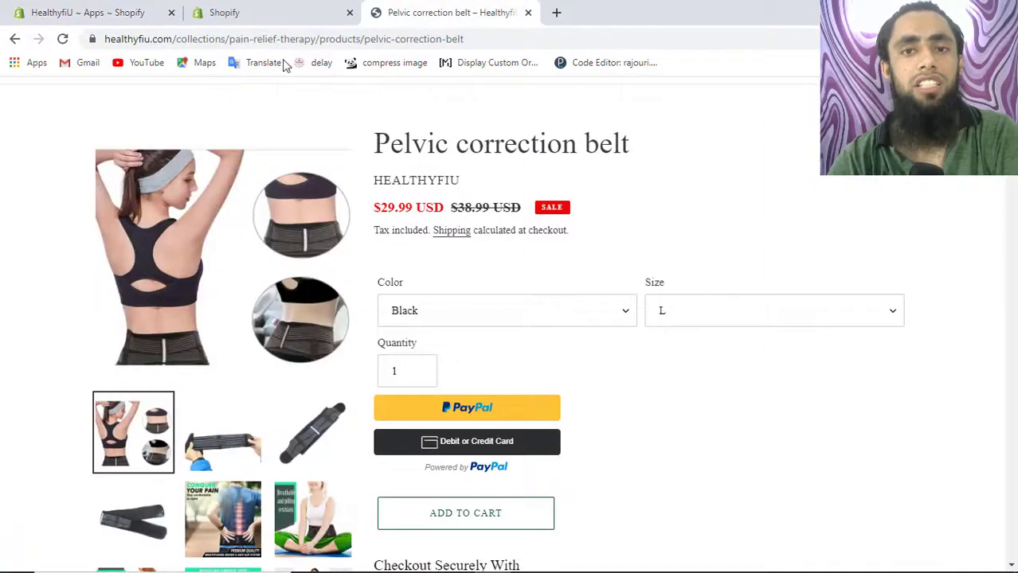
pyautogui.click(63, 38)
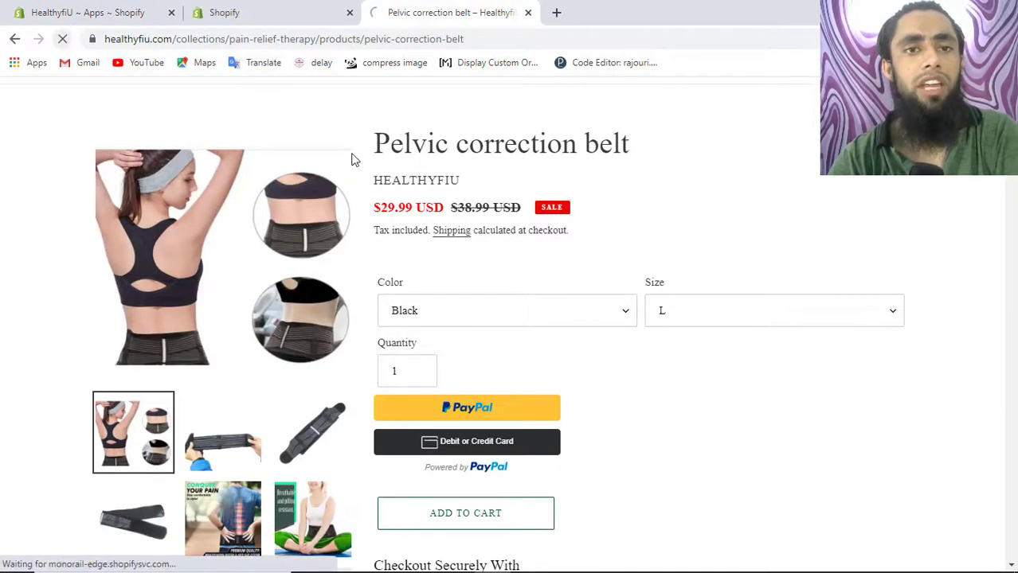
pyautogui.scroll(-7, 591, 317)
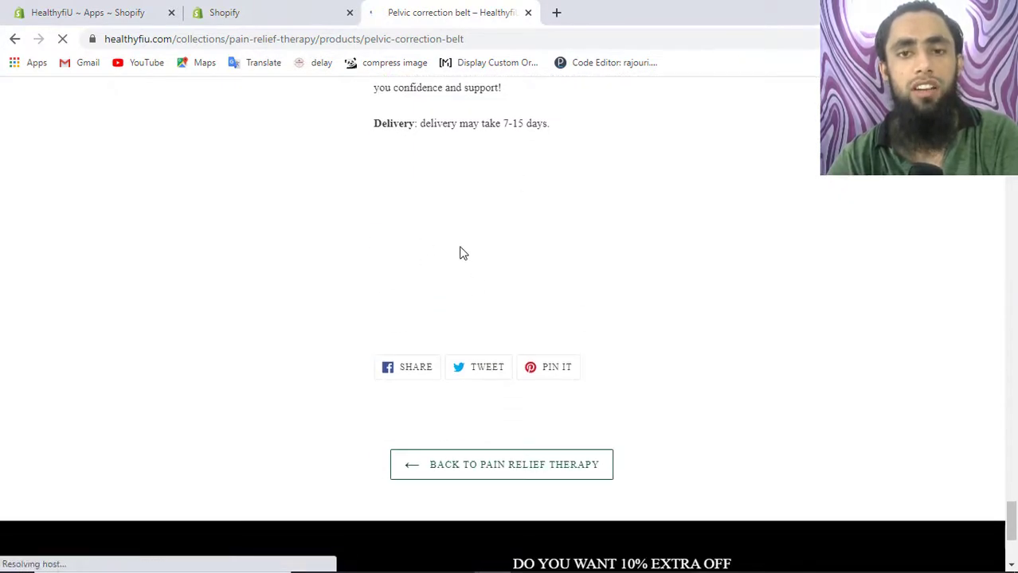
# Step: Return to the Product Reviews app and open the installation instructions for the reviews code snippet
pyautogui.click(224, 13)
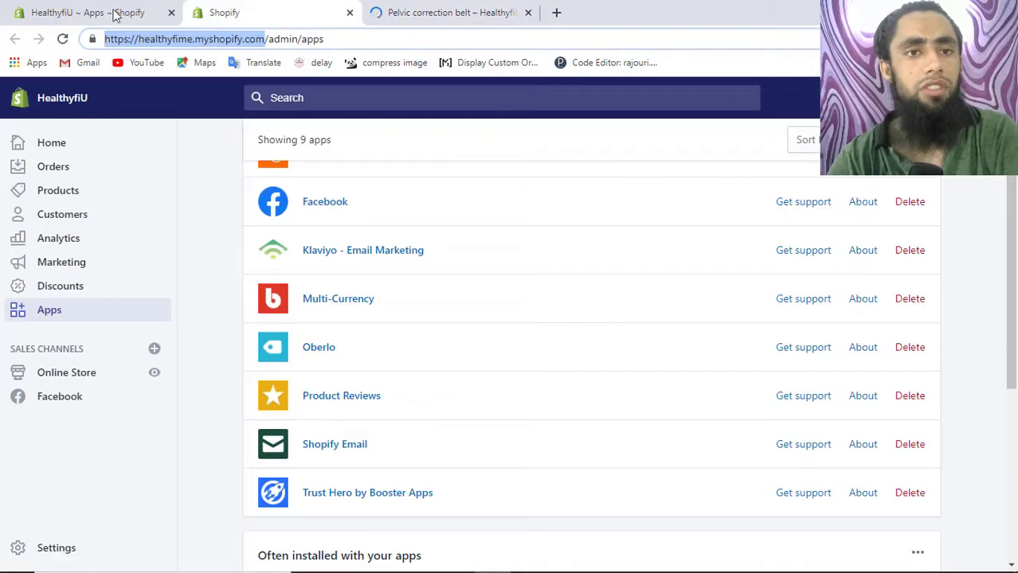
pyautogui.click(84, 13)
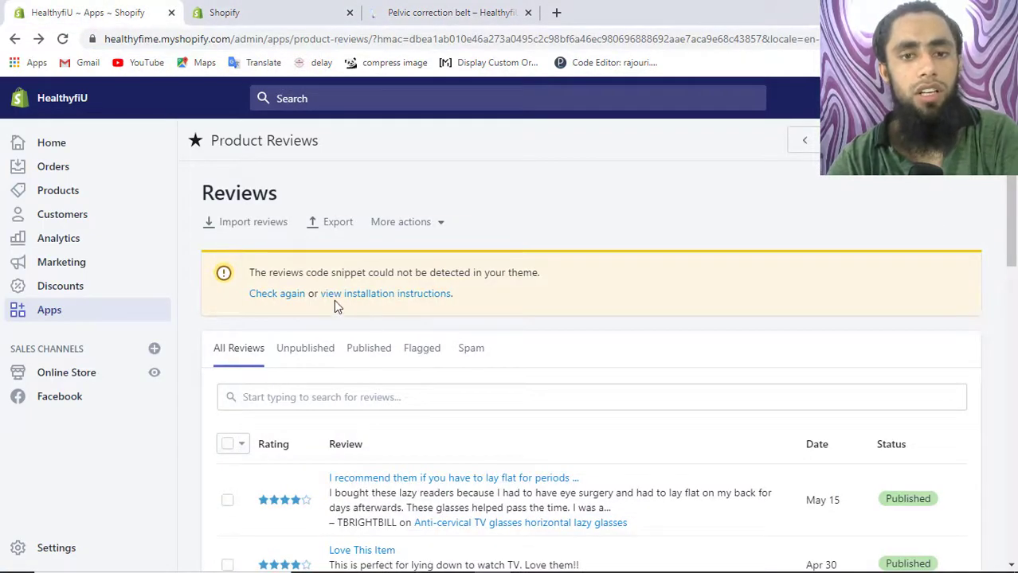
pyautogui.click(385, 298)
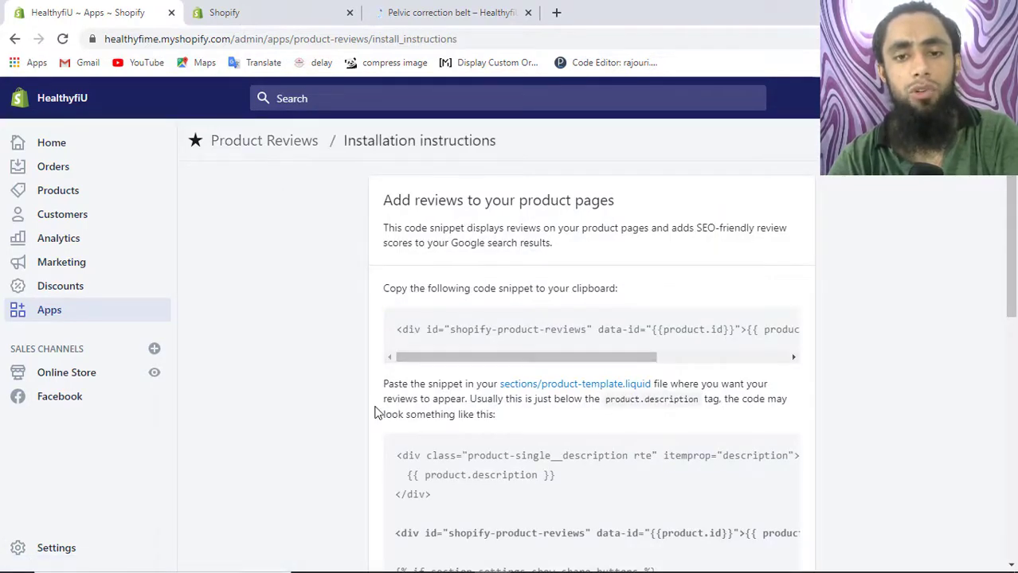
# Step: Copy the whole shopify-product-reviews div snippet given for adding reviews to product pages
pyautogui.scroll(-2, 376, 412)
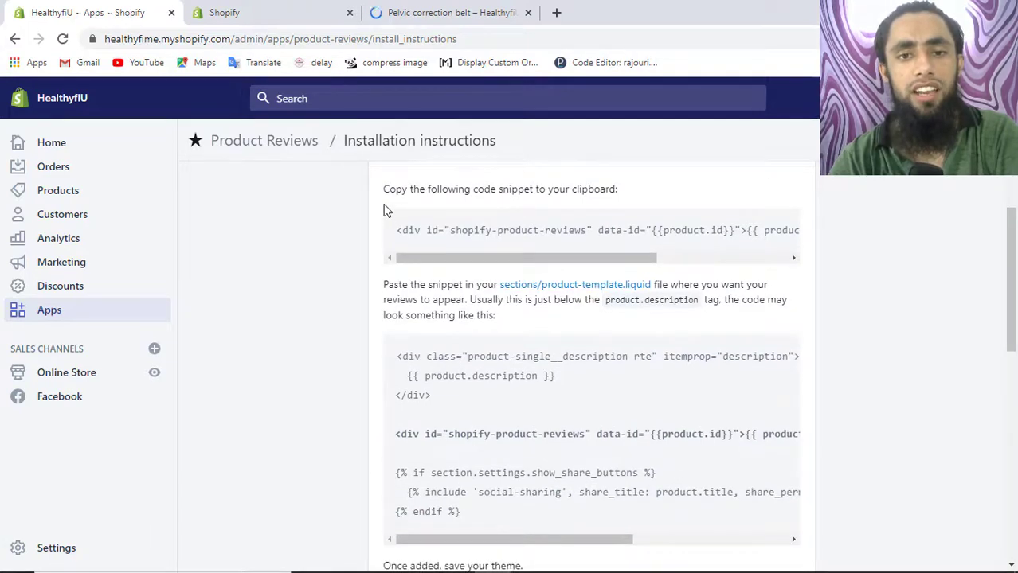
pyautogui.scroll(1, 387, 209)
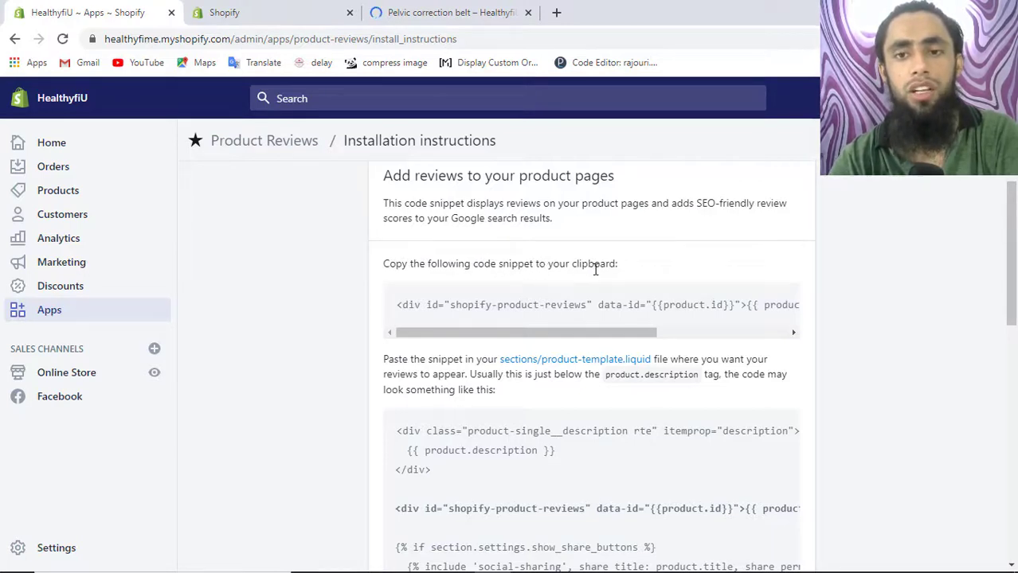
pyautogui.moveTo(390, 307); pyautogui.dragTo(795, 304)
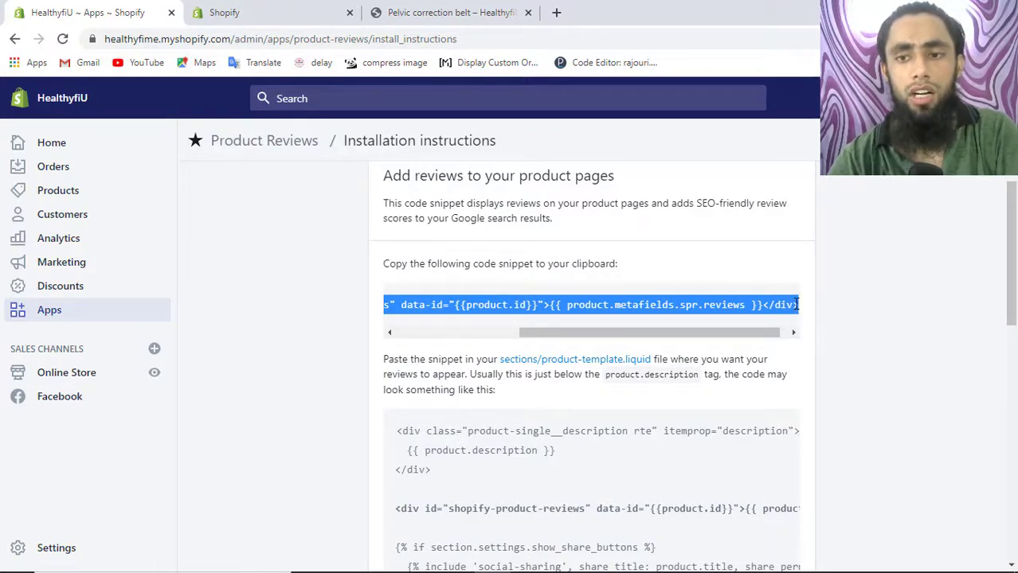
pyautogui.rightClick(797, 304)
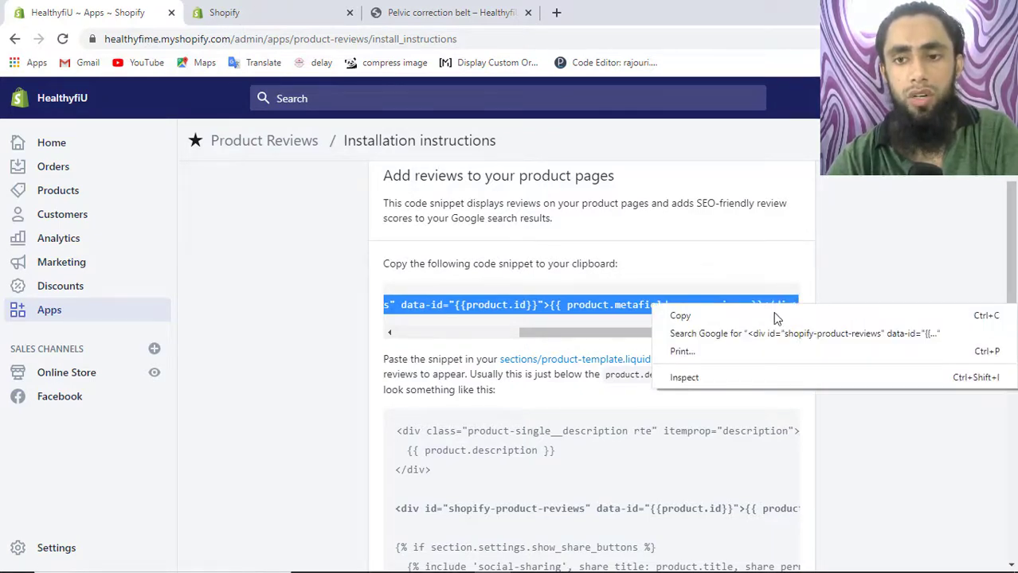
pyautogui.click(769, 314)
# Step: Examine the example code showing the snippet's place between the product description block and the share buttons condition
pyautogui.scroll(-3, 587, 433)
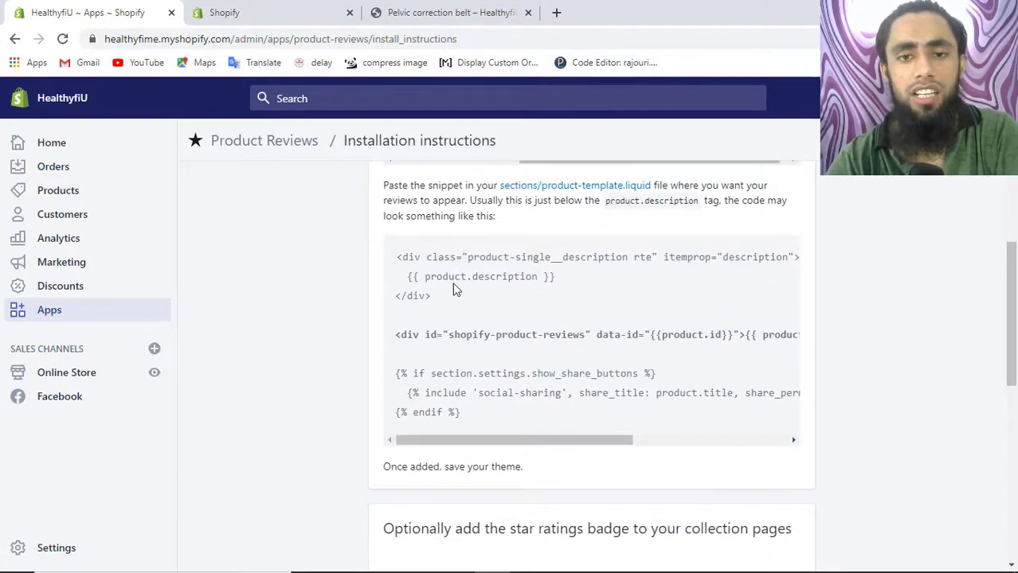
pyautogui.moveTo(437, 297); pyautogui.dragTo(393, 258)
pyautogui.click(403, 291)
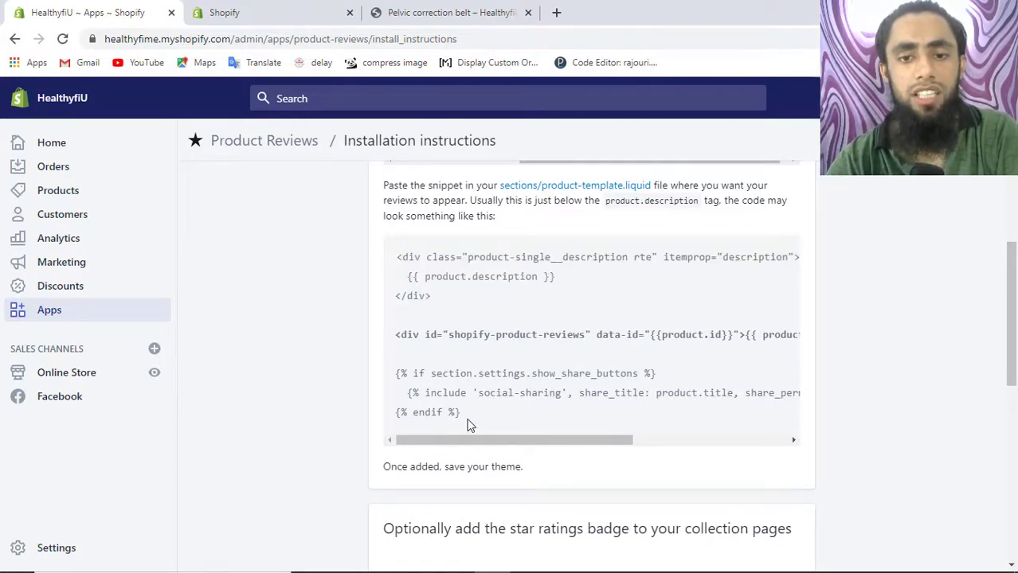
pyautogui.moveTo(468, 424); pyautogui.dragTo(394, 378)
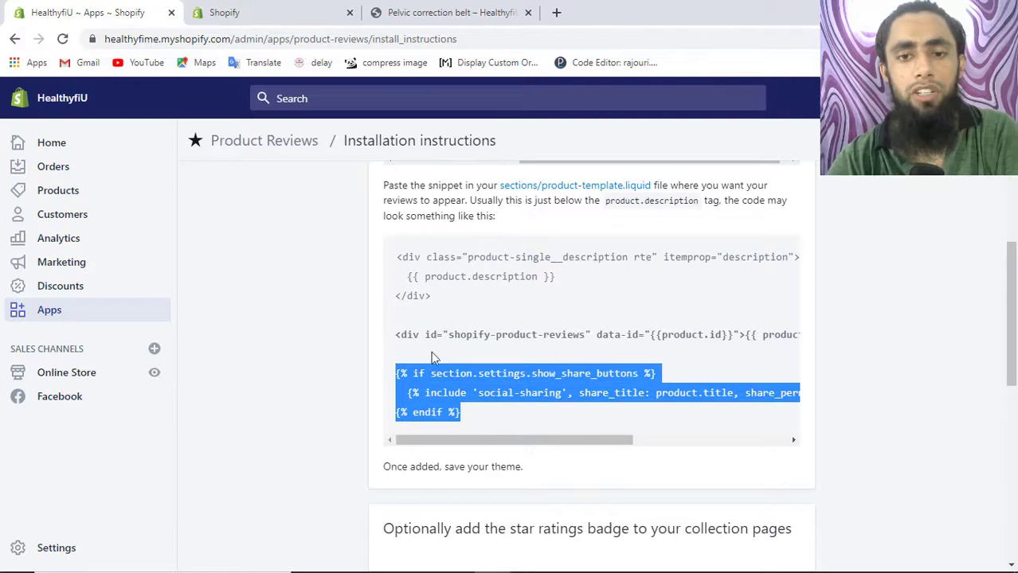
pyautogui.doubleClick(478, 334)
pyautogui.click(478, 331)
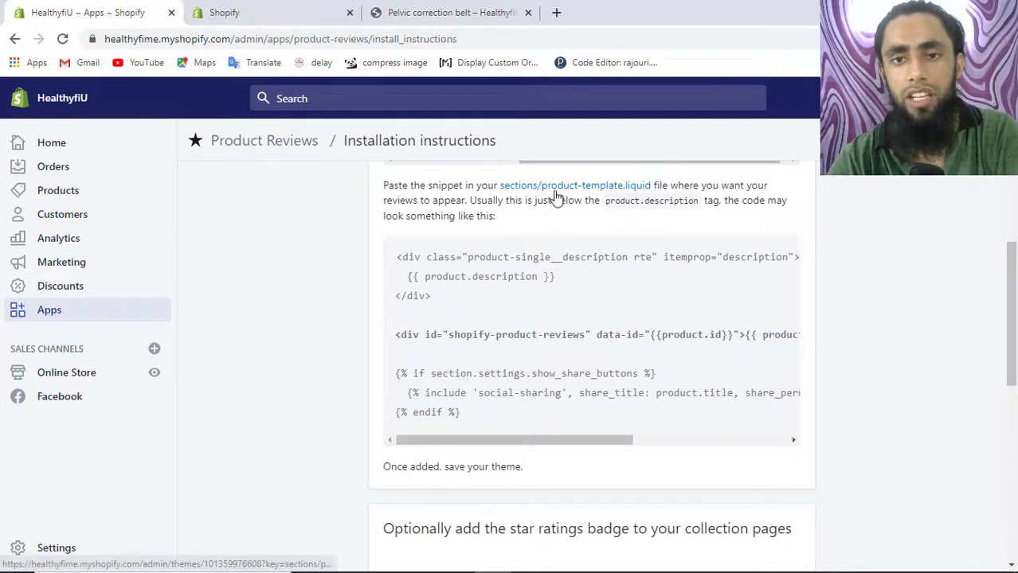
# Step: In the other store admin tab, open the online store's themes and edit the code of the live Debut theme
pyautogui.click(272, 8)
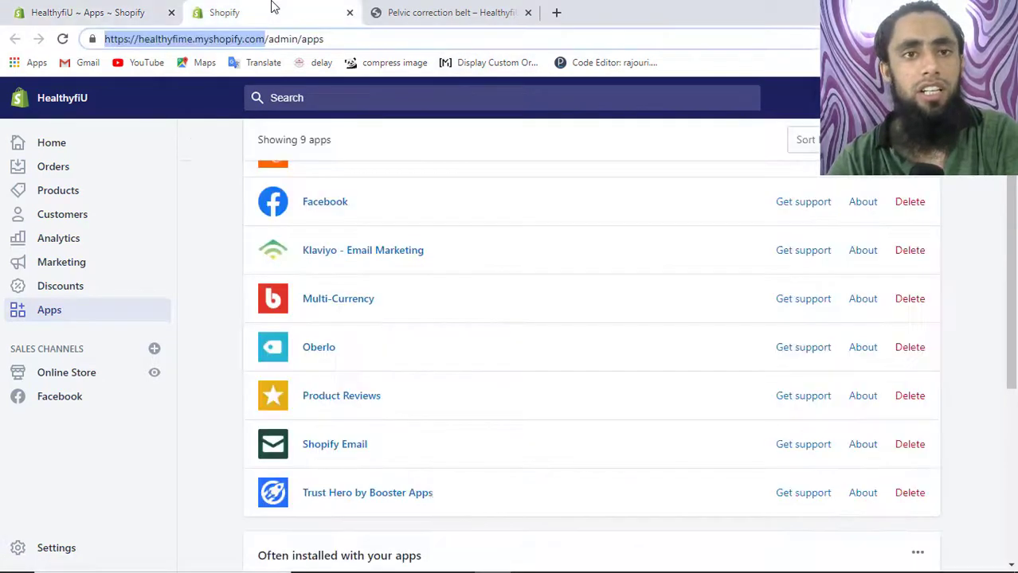
pyautogui.click(56, 374)
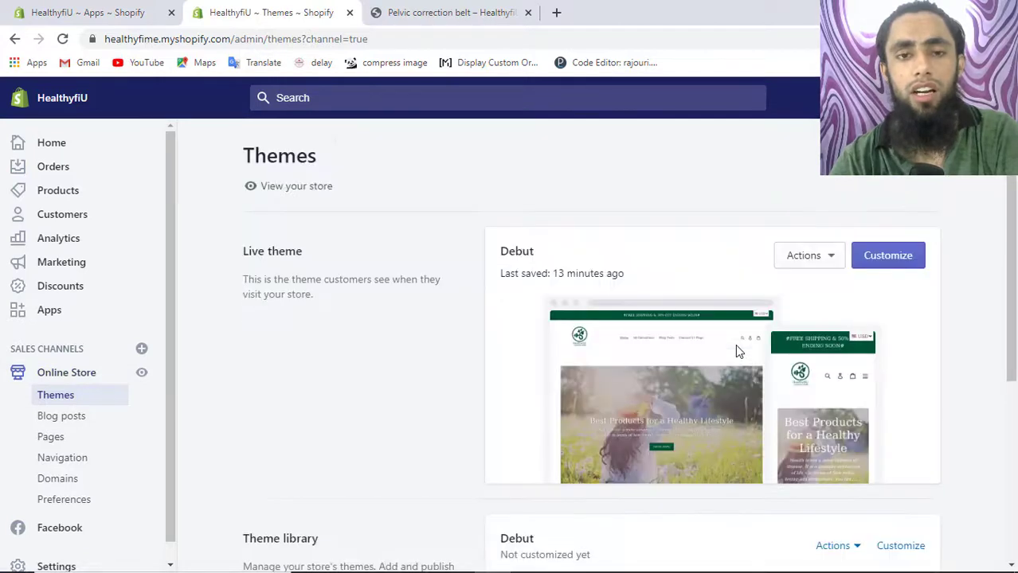
pyautogui.click(828, 267)
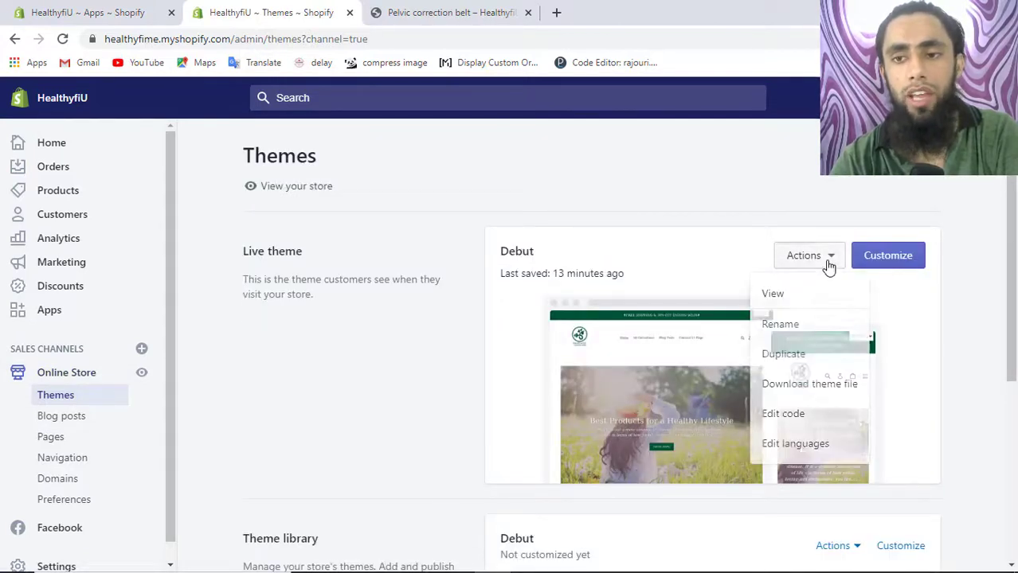
pyautogui.click(782, 414)
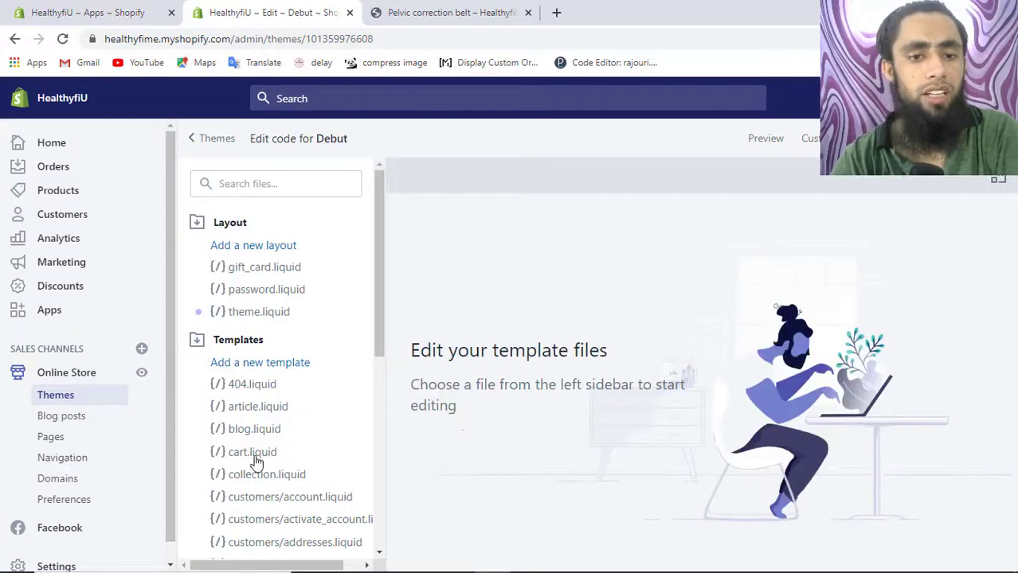
# Step: Open the product-template.liquid file from the theme's Sections folder in the code editor
pyautogui.scroll(-5, 257, 461)
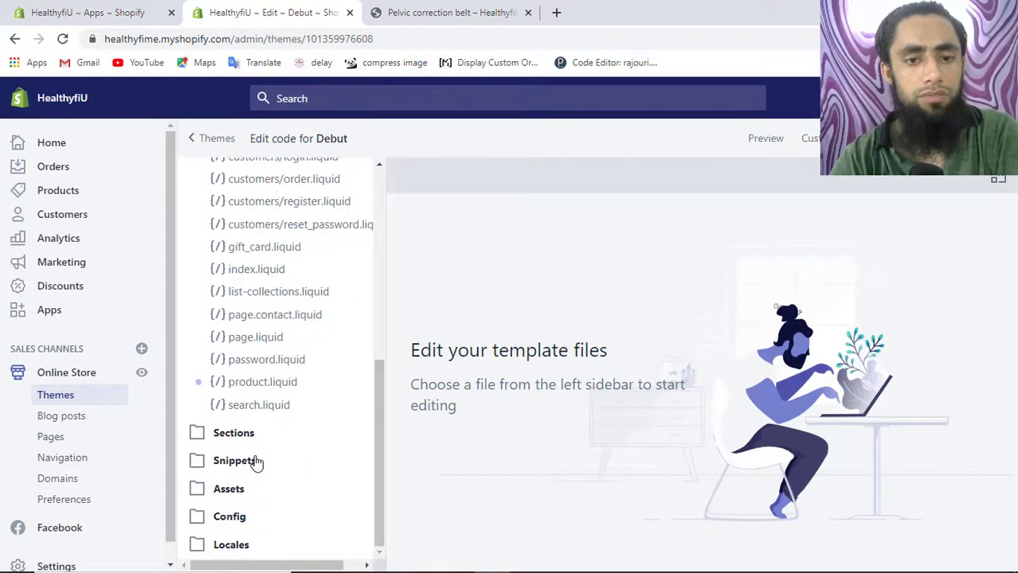
pyautogui.click(234, 434)
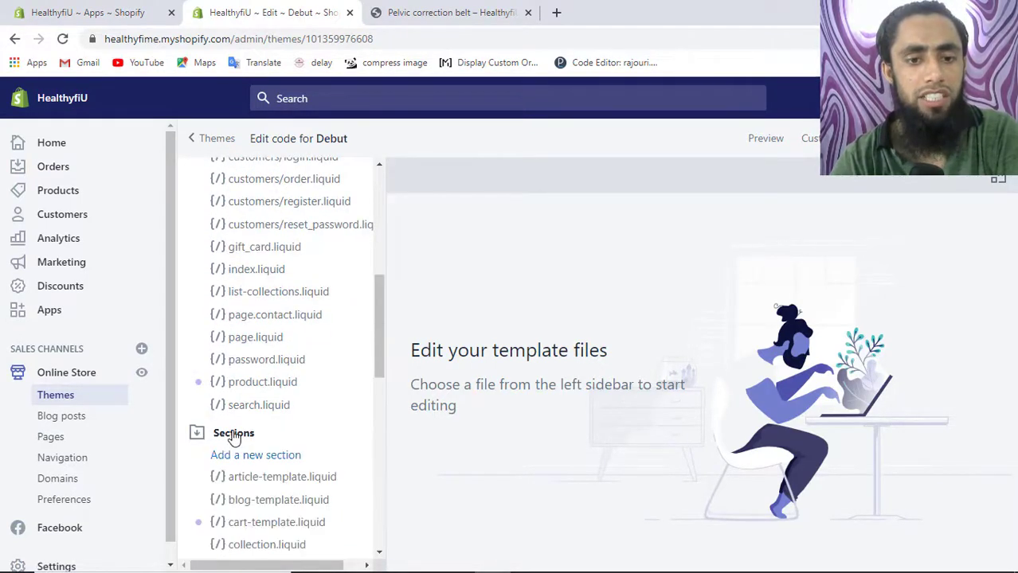
pyautogui.scroll(-3, 233, 438)
pyautogui.scroll(-5, 234, 436)
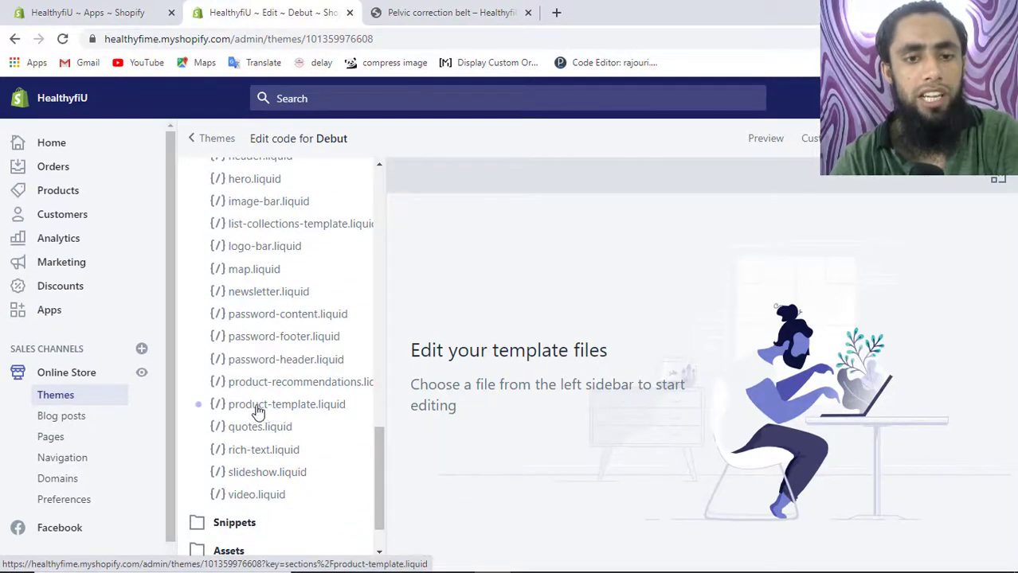
pyautogui.click(288, 410)
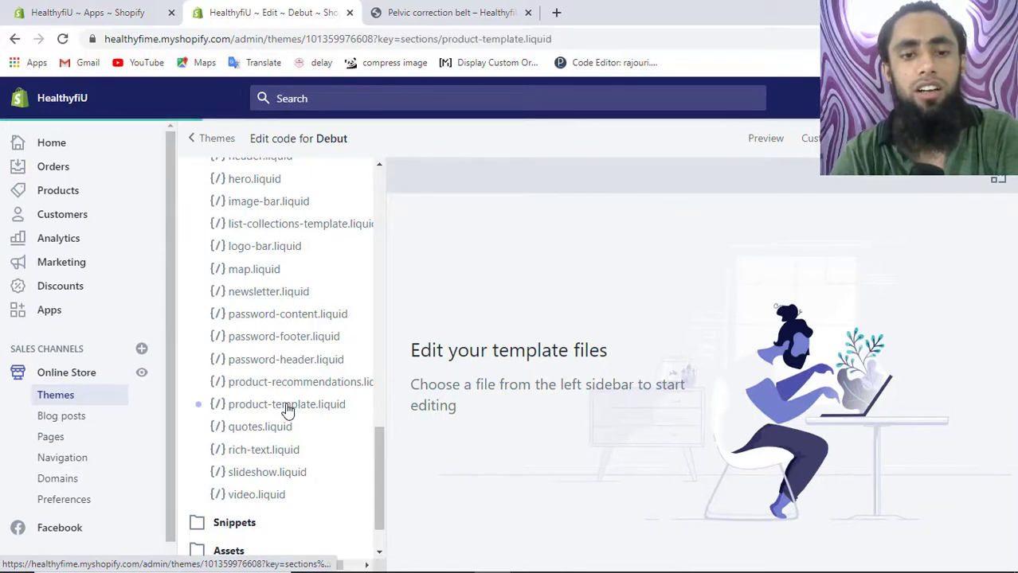
pyautogui.scroll(5, 287, 407)
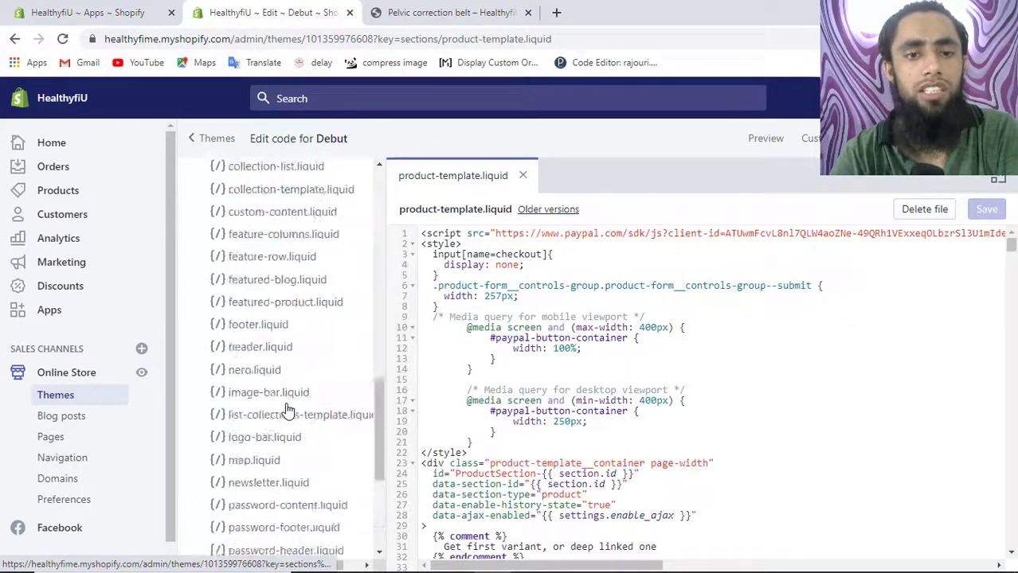
pyautogui.scroll(1, 223, 279)
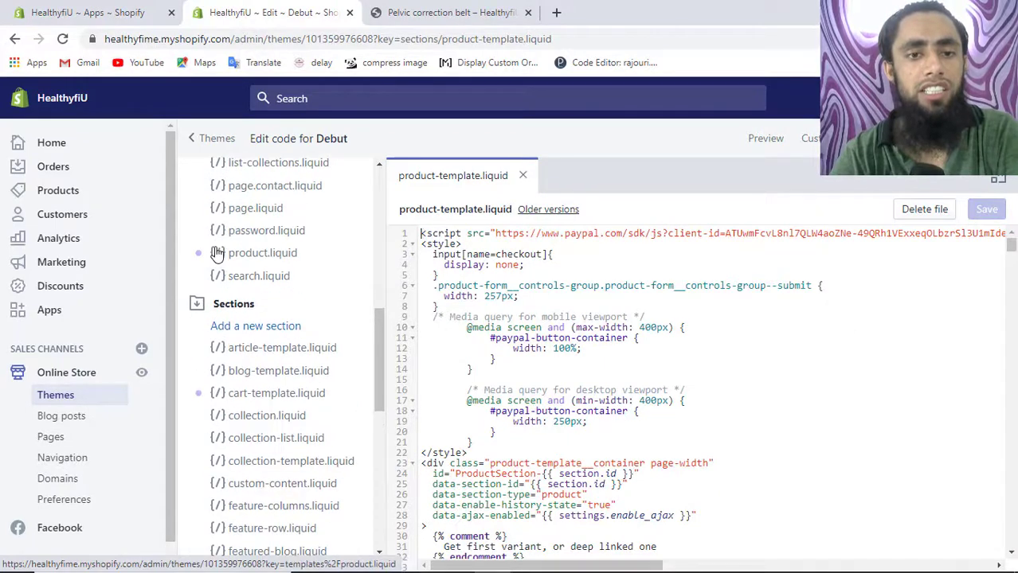
# Step: Collapse the Sections and Templates folders in the theme's file list
pyautogui.click(221, 302)
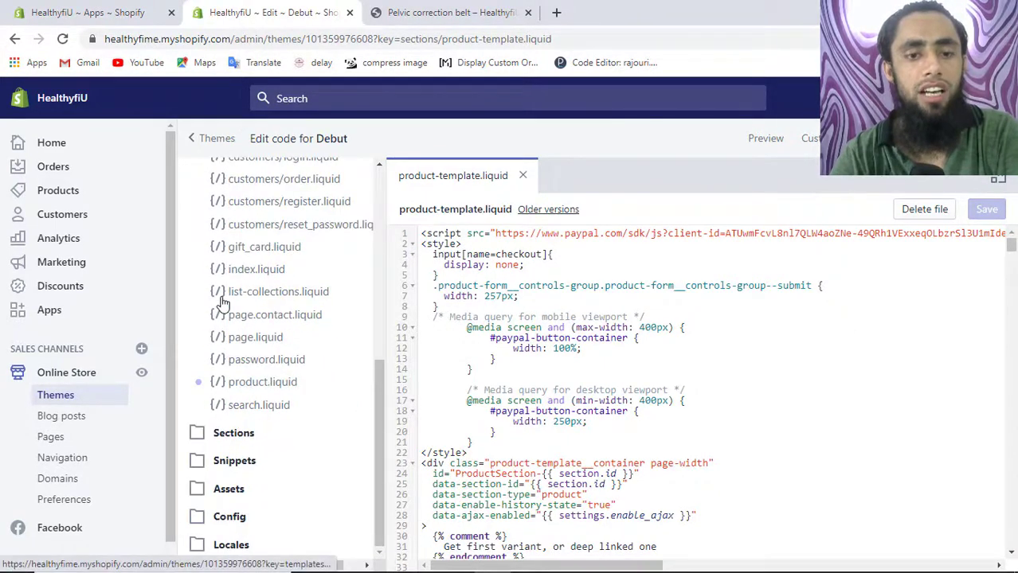
pyautogui.scroll(5, 223, 303)
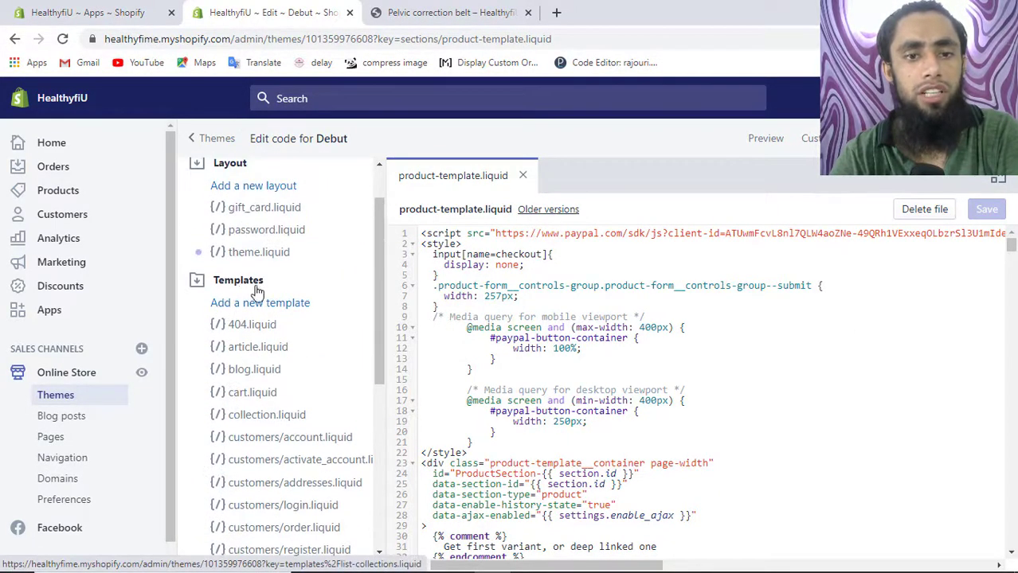
pyautogui.click(238, 281)
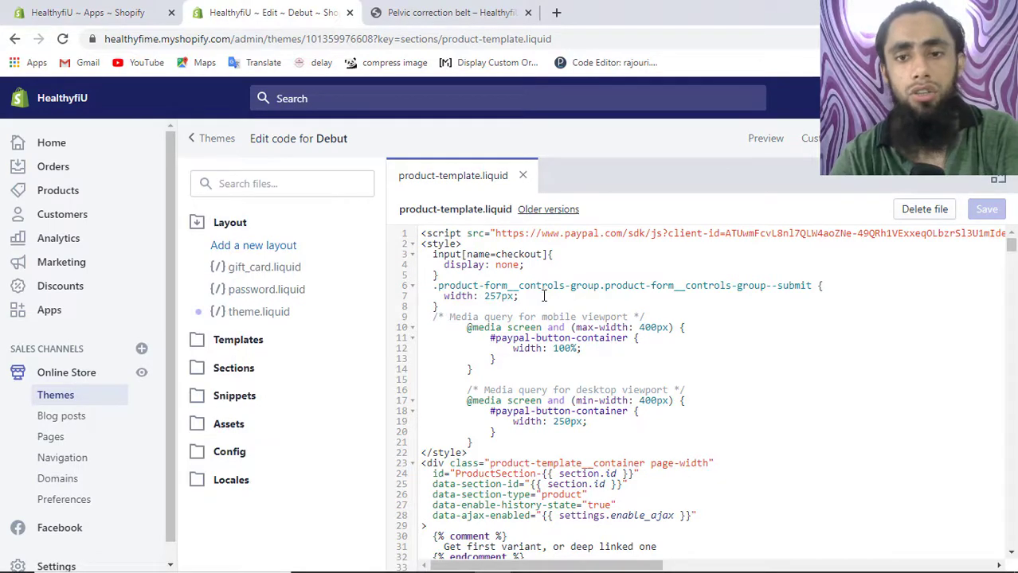
# Step: Locate the product-single__description div block containing product.description in product-template.liquid
pyautogui.scroll(-6, 547, 297)
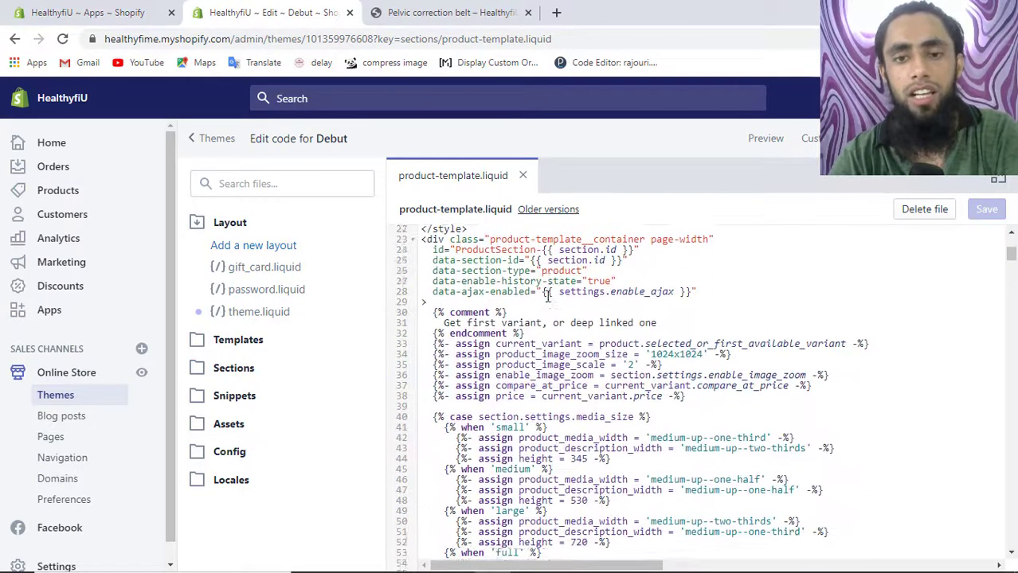
pyautogui.scroll(-6, 547, 296)
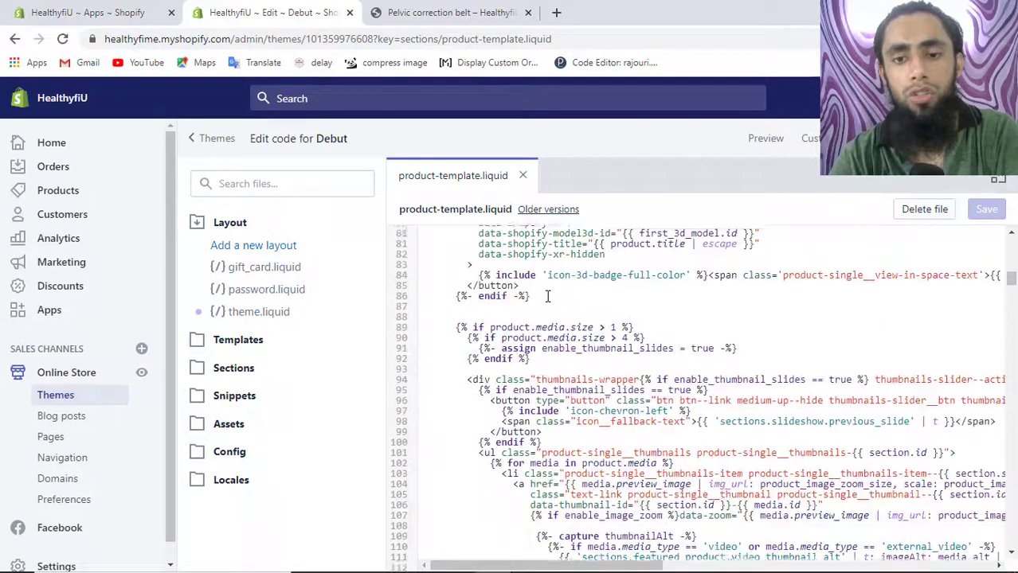
pyautogui.scroll(-6, 547, 296)
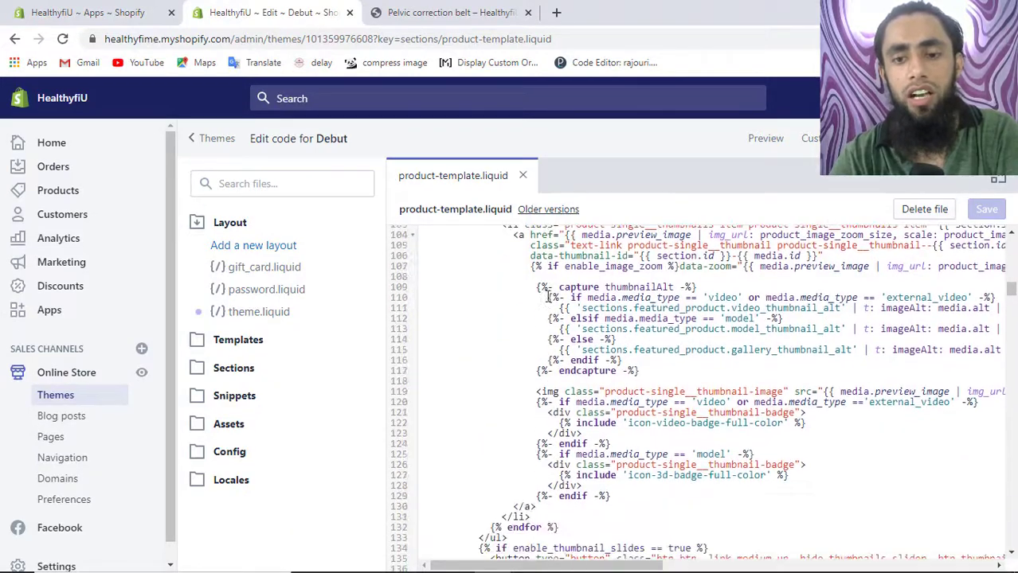
pyautogui.scroll(-2, 547, 296)
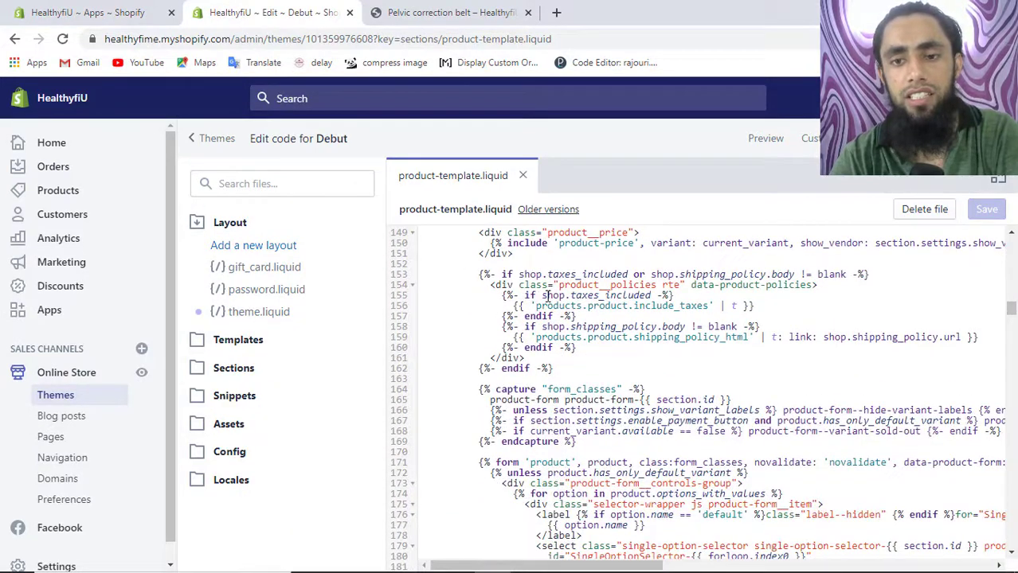
pyautogui.scroll(-4, 547, 296)
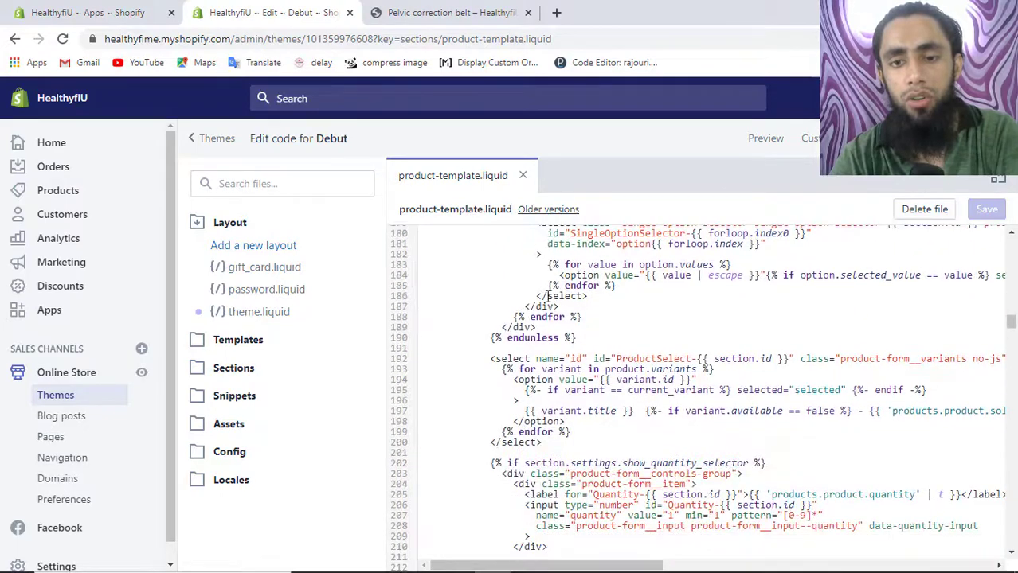
pyautogui.scroll(-4, 547, 296)
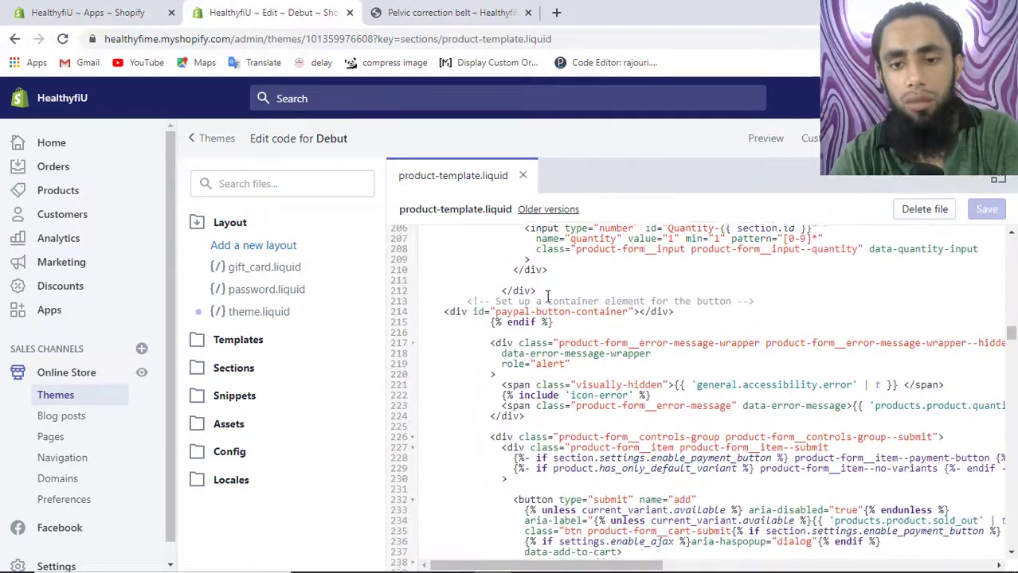
pyautogui.scroll(-4, 547, 296)
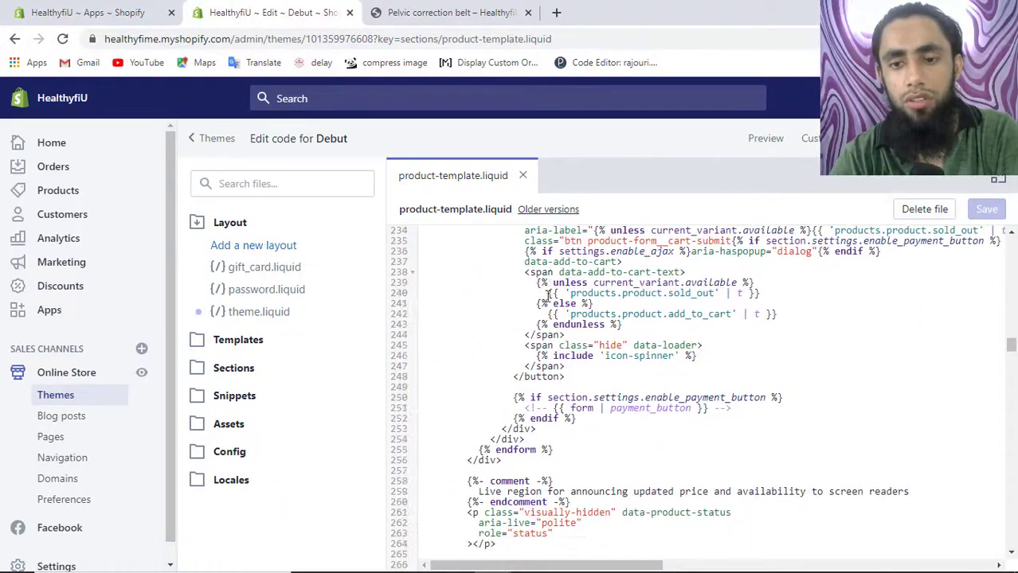
pyautogui.scroll(-5, 547, 296)
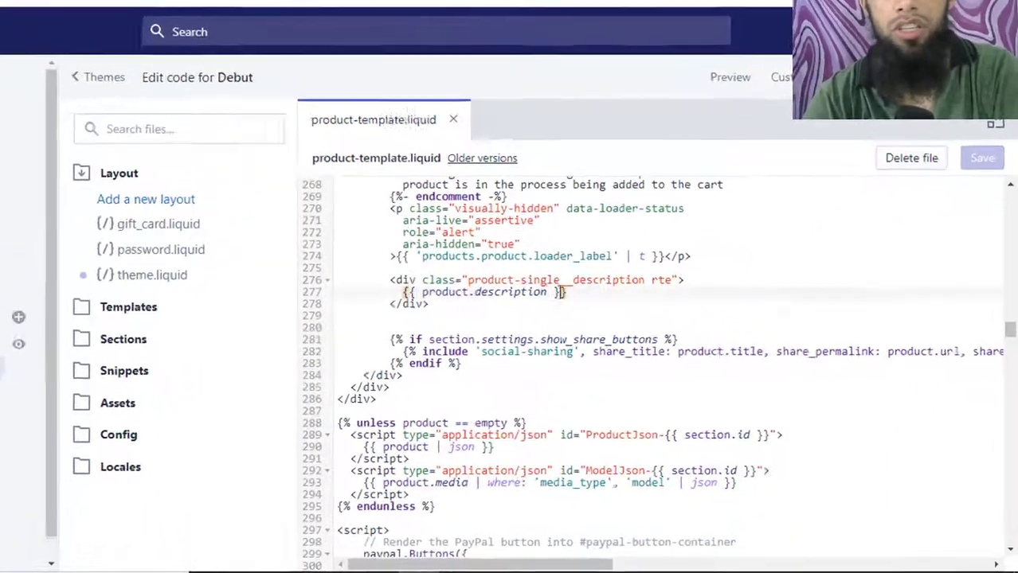
pyautogui.moveTo(626, 327); pyautogui.dragTo(467, 317)
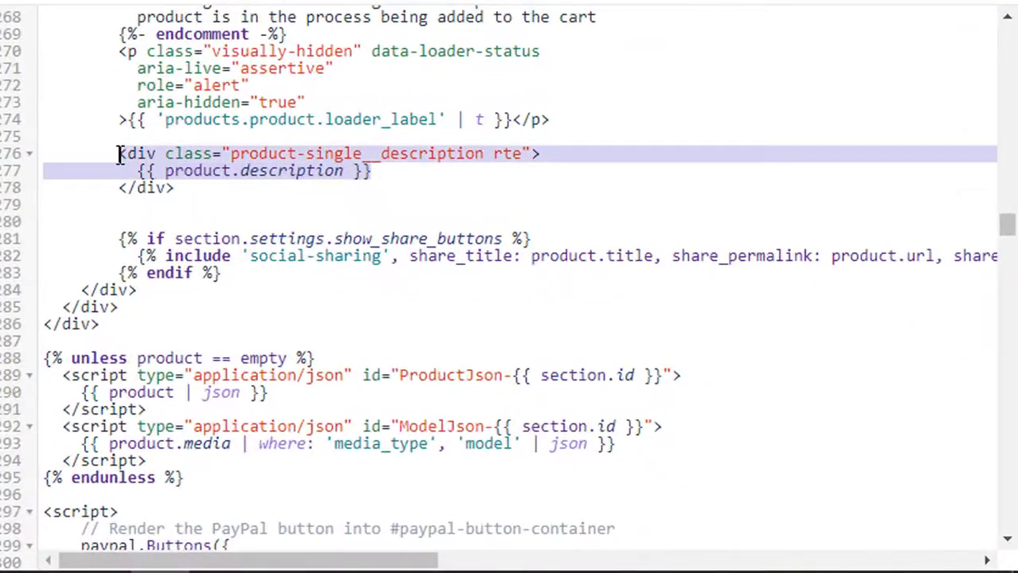
pyautogui.click(191, 206)
pyautogui.click(156, 188)
pyautogui.keyDown('shift'); pyautogui.click(111, 154); pyautogui.keyUp('shift')
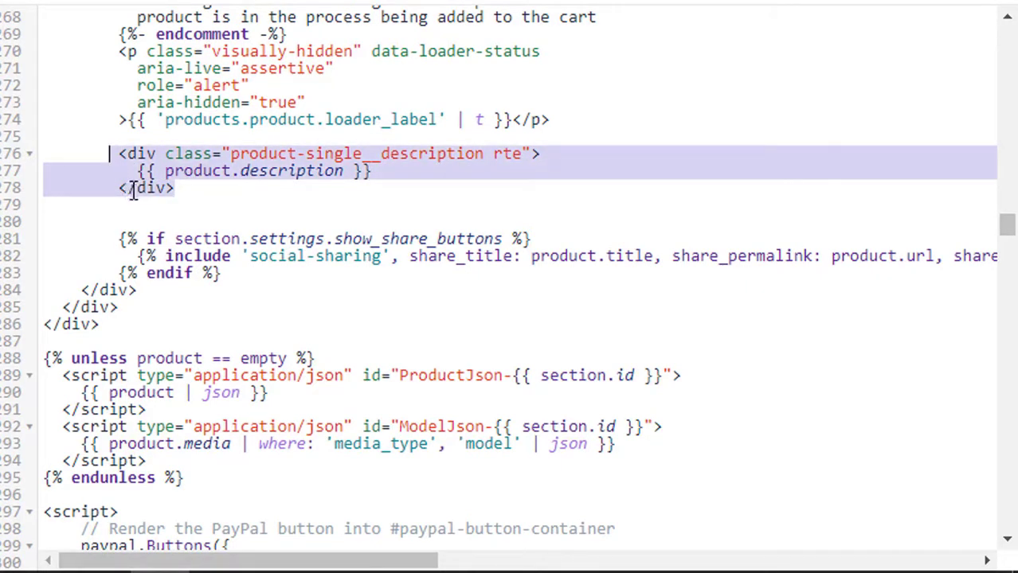
# Step: Locate the show_share_buttons condition below the product description block
pyautogui.doubleClick(117, 239)
pyautogui.moveTo(229, 273); pyautogui.dragTo(117, 239)
pyautogui.click(116, 236)
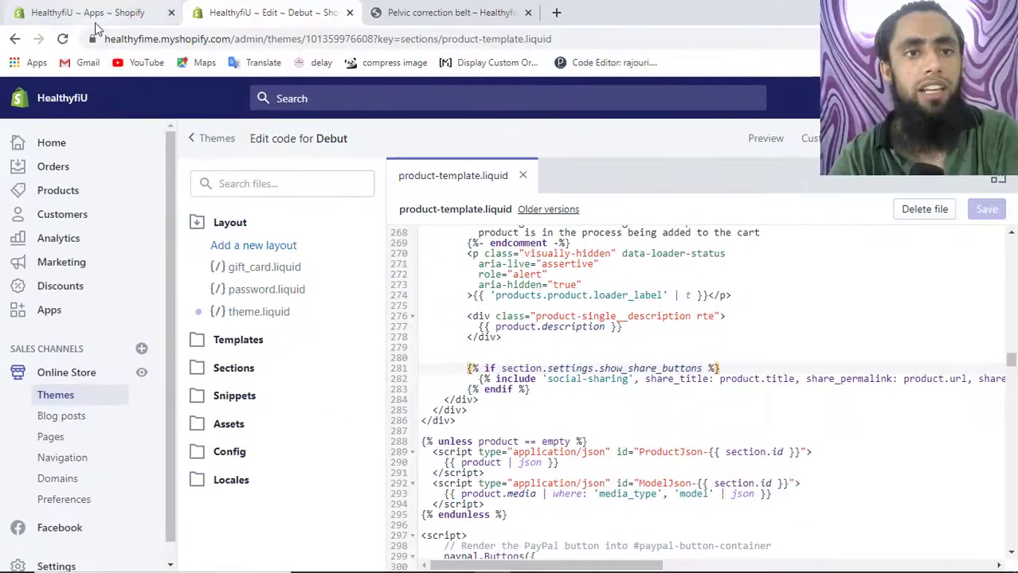
# Step: Compare the description block and share buttons condition with the example code in the Product Reviews installation instructions, and return to the theme code
pyautogui.click(94, 19)
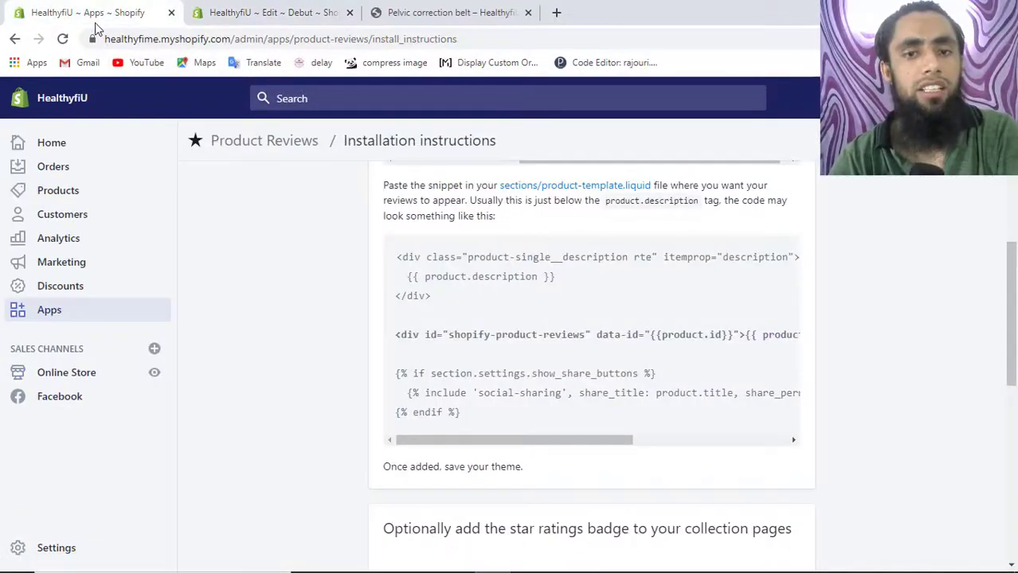
pyautogui.moveTo(434, 294); pyautogui.dragTo(407, 255)
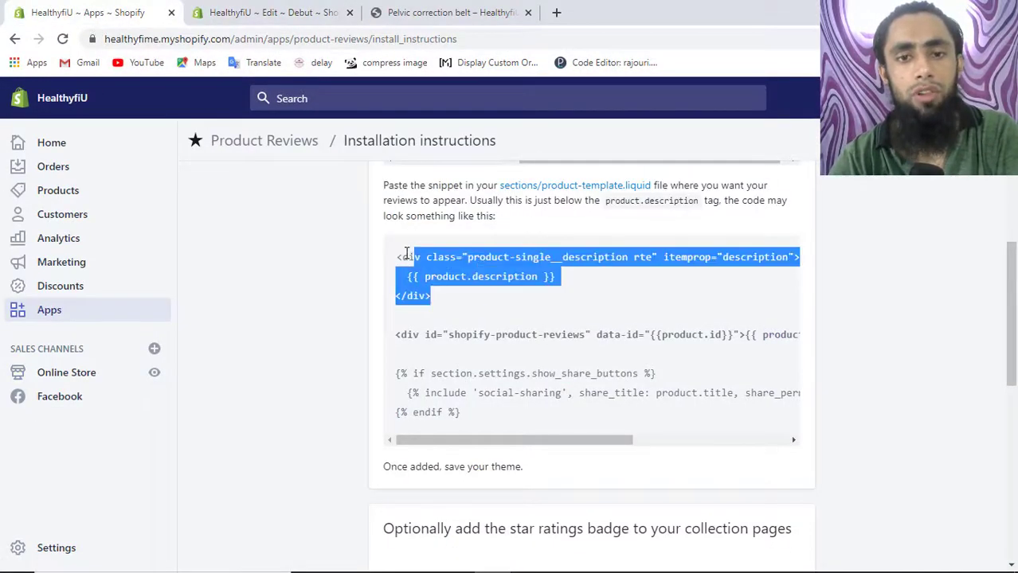
pyautogui.moveTo(462, 416); pyautogui.dragTo(388, 380)
pyautogui.click(269, 12)
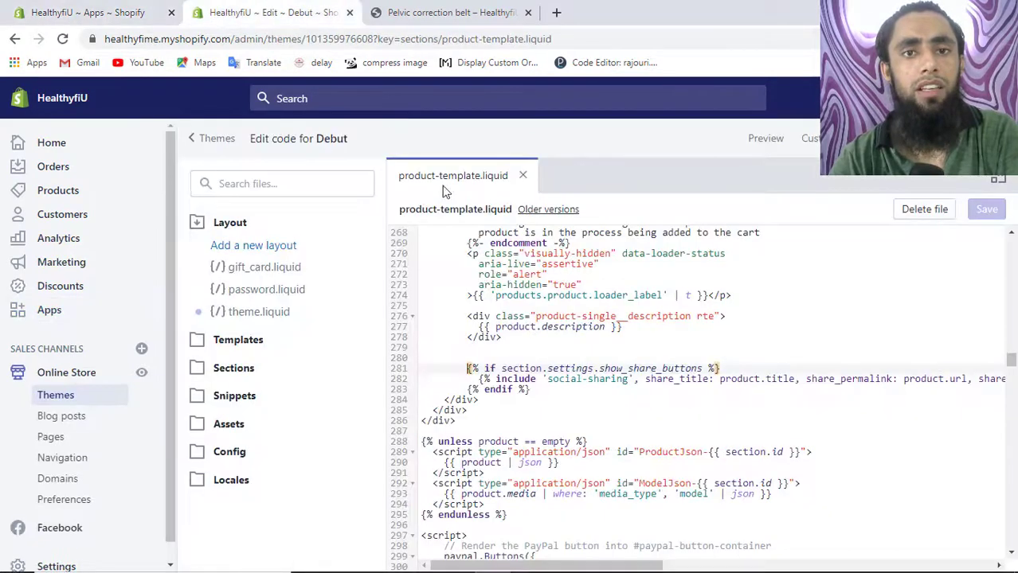
# Step: Paste the shopify-product-reviews div snippet on a new line between the product description block and the share buttons condition, and save the file
pyautogui.moveTo(469, 317); pyautogui.dragTo(514, 334)
pyautogui.click(491, 351)
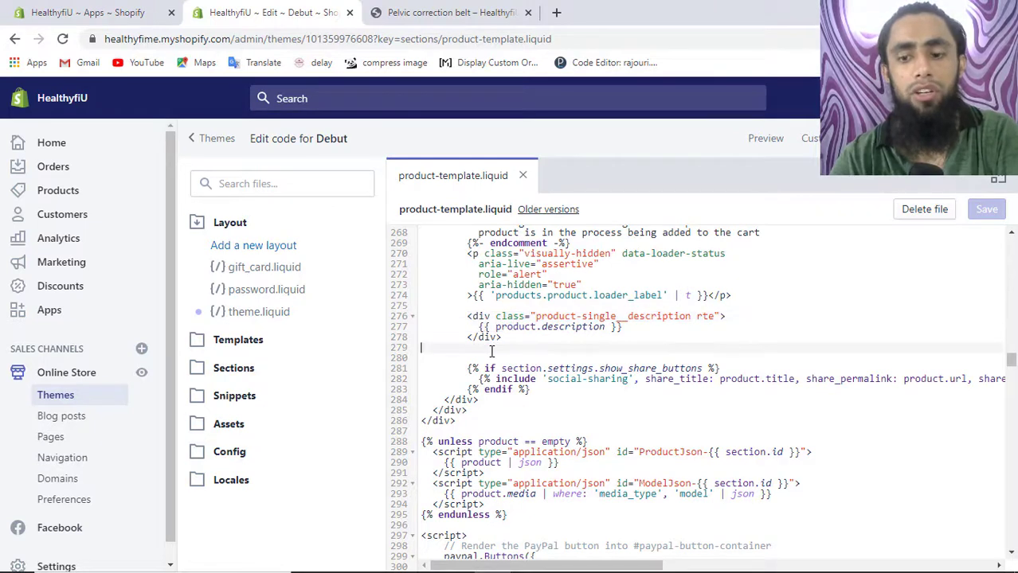
pyautogui.press('Return')
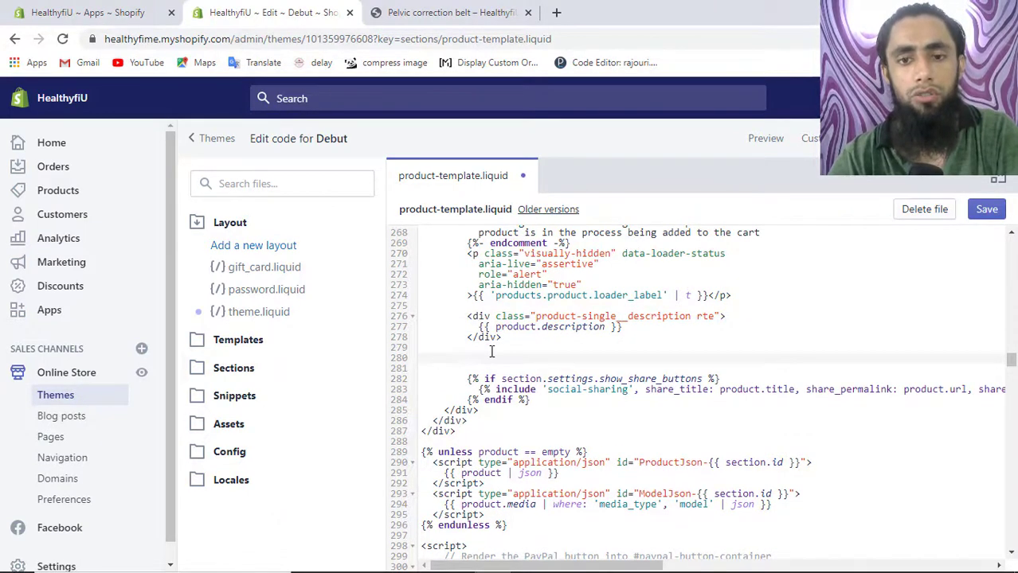
pyautogui.write('<div id="shopify-product-reviews" data-id="{{product.id}}">{{ product.metafields.spr.reviews }}</div>')
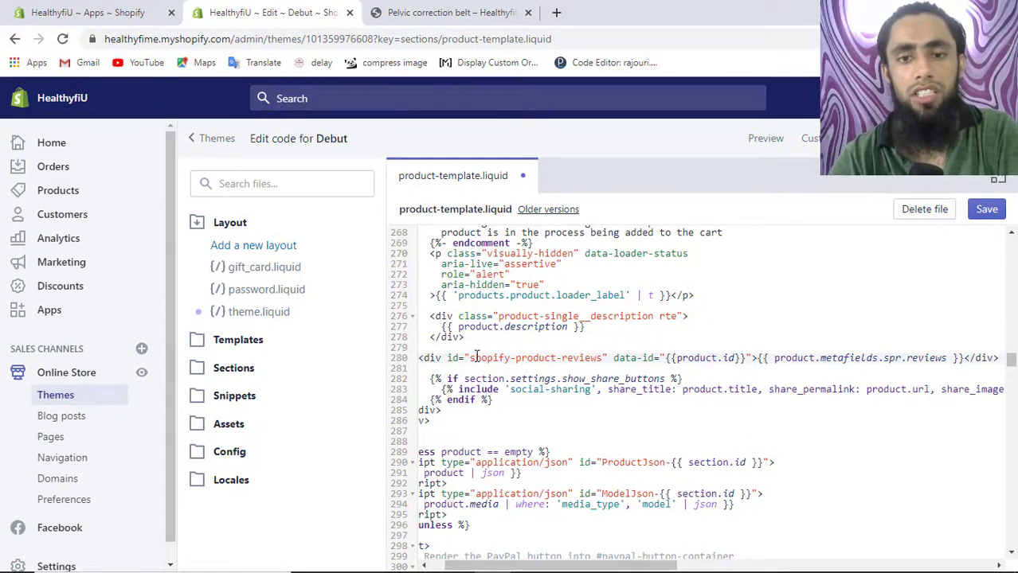
pyautogui.moveTo(471, 357); pyautogui.dragTo(601, 360)
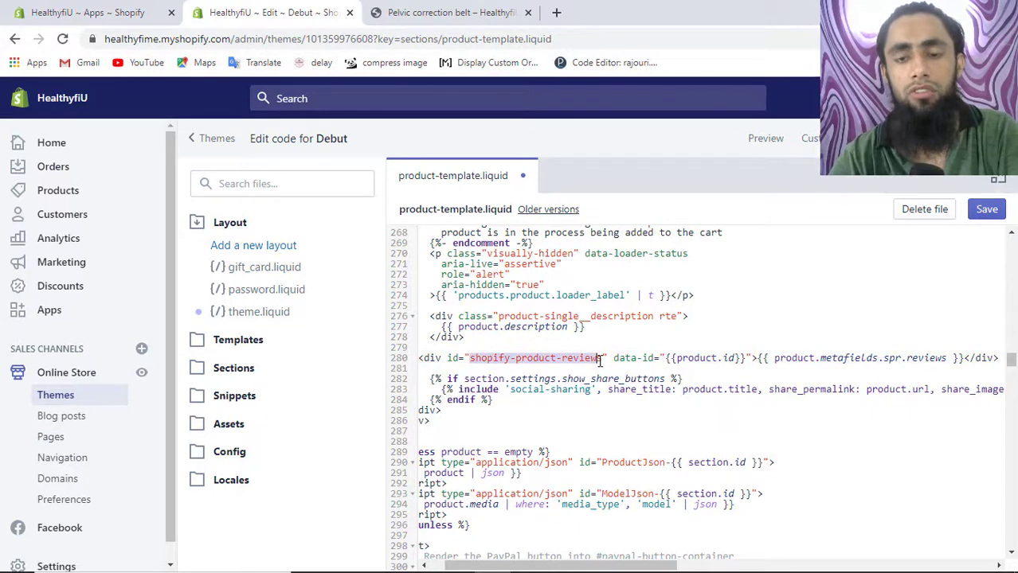
pyautogui.click(493, 356)
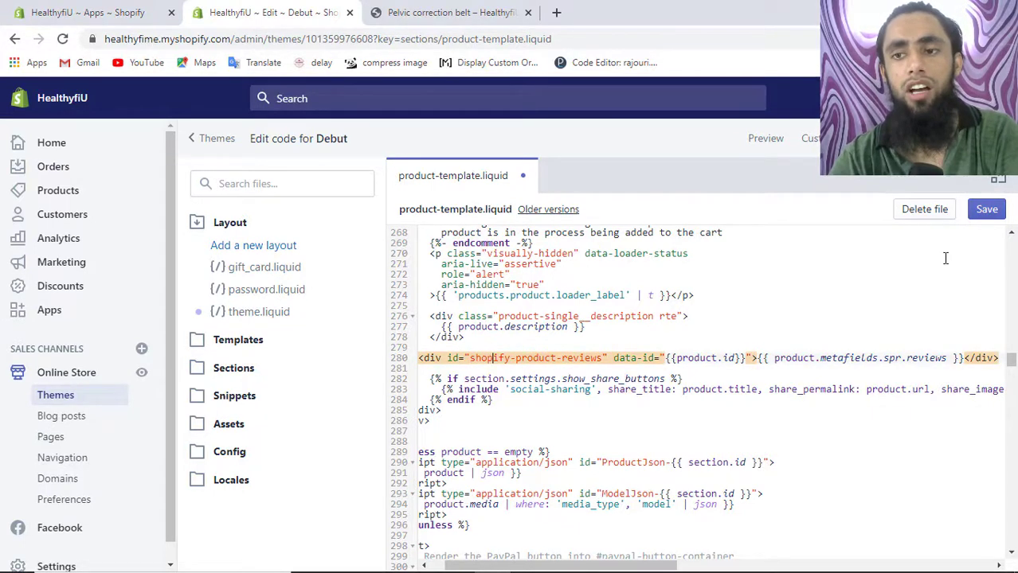
pyautogui.click(986, 210)
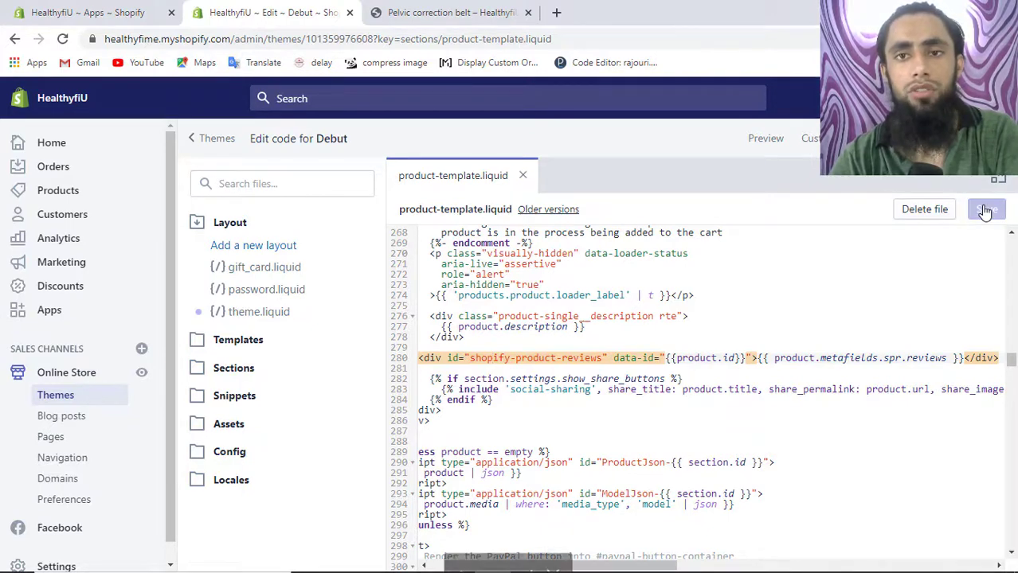
# Step: Reload the storefront's Pelvic correction belt product page and examine the customer reviews section below the description
pyautogui.click(449, 7)
pyautogui.click(62, 39)
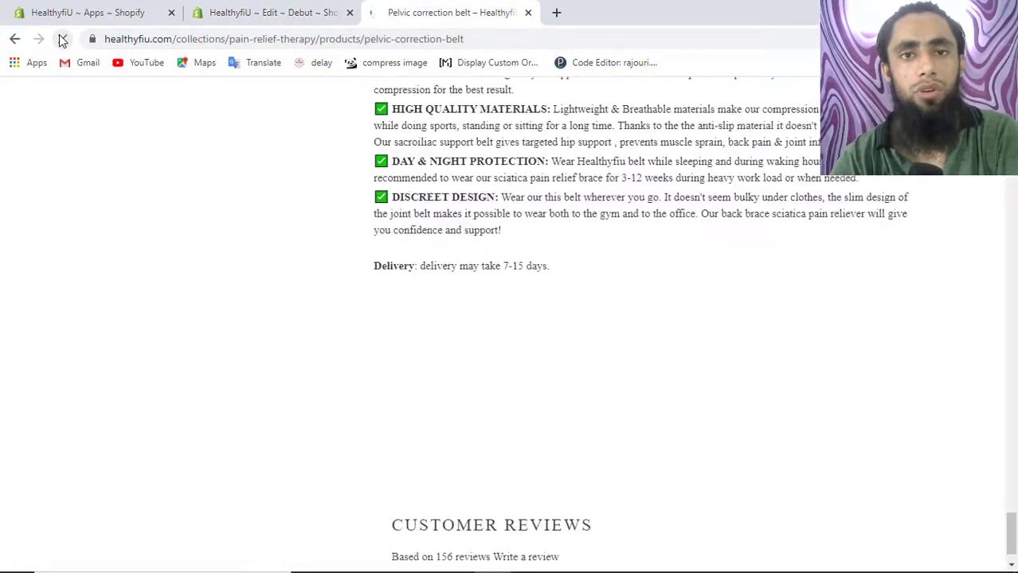
pyautogui.scroll(-3, 388, 364)
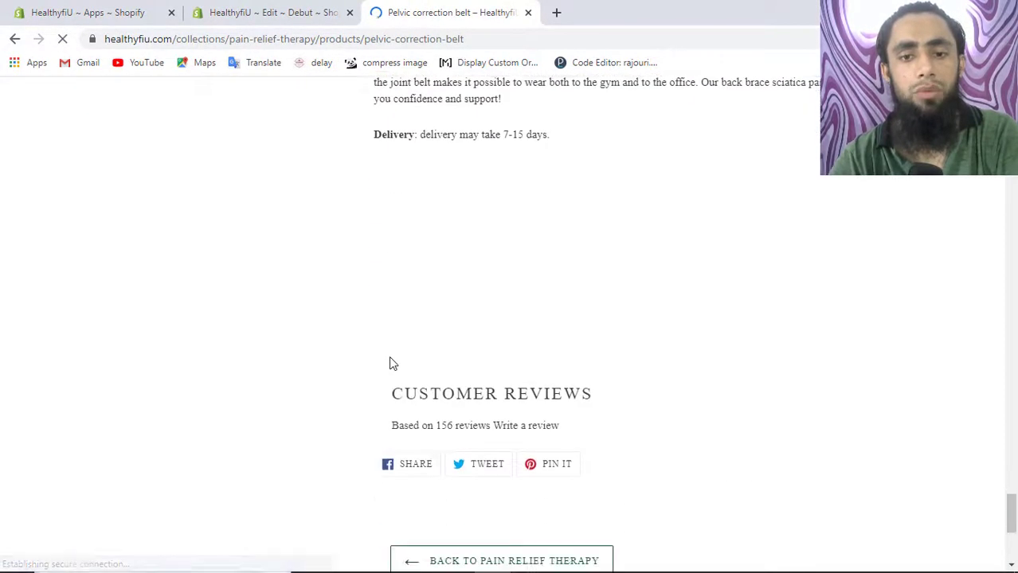
pyautogui.scroll(5, 389, 364)
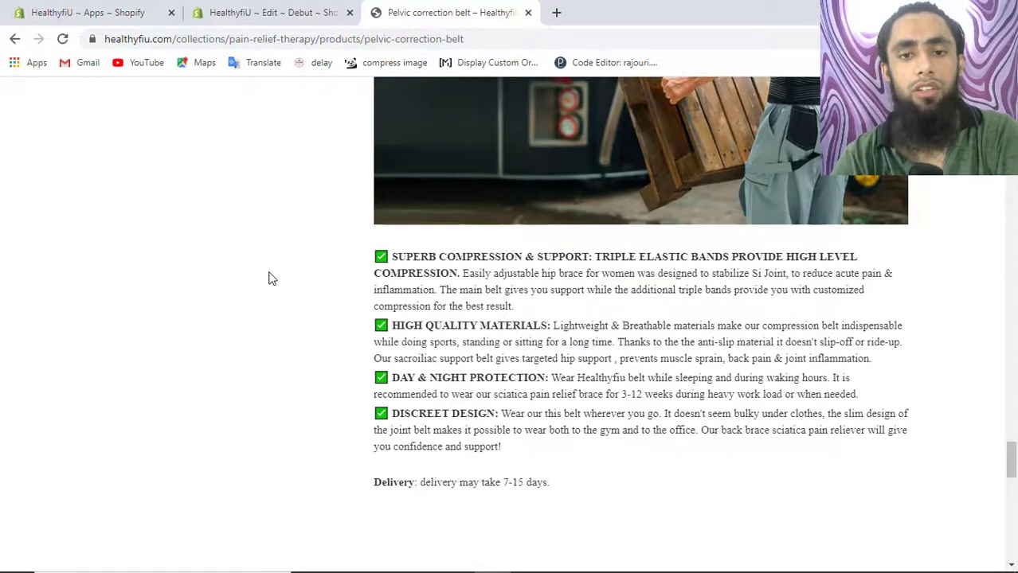
pyautogui.scroll(-5, 269, 277)
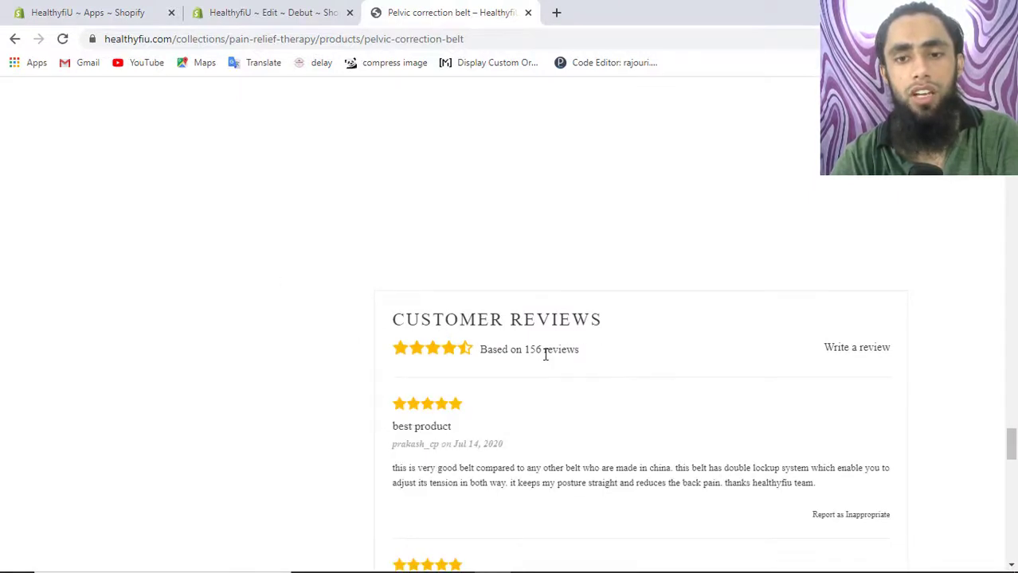
pyautogui.scroll(-7, 555, 358)
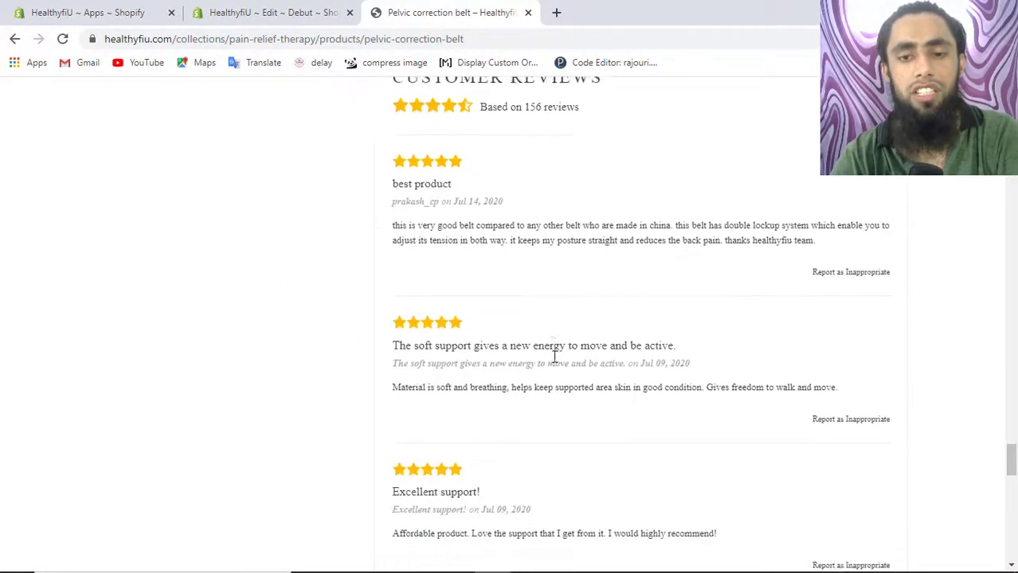
pyautogui.scroll(-5, 555, 358)
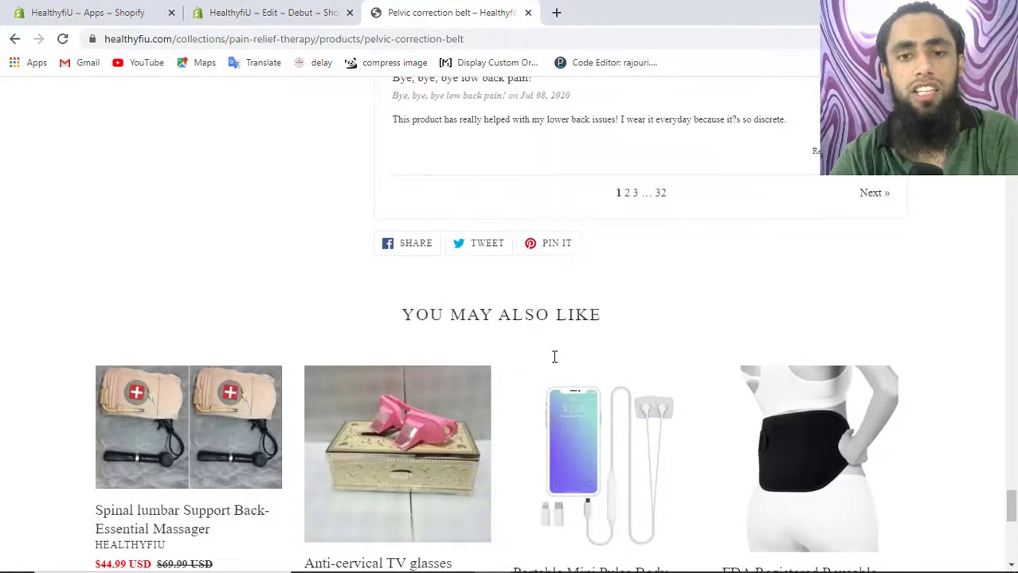
pyautogui.scroll(12, 555, 358)
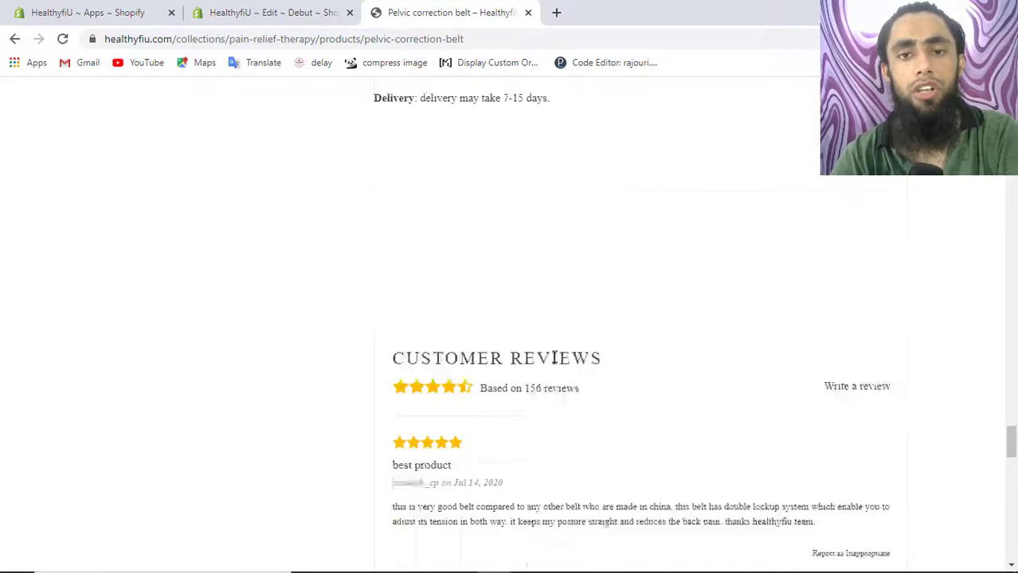
pyautogui.scroll(20, 555, 358)
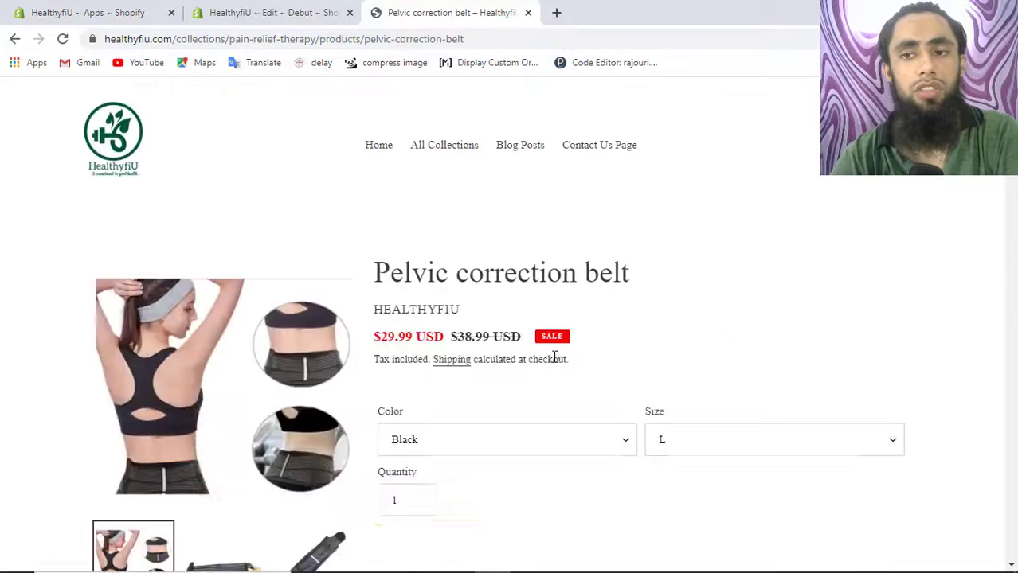
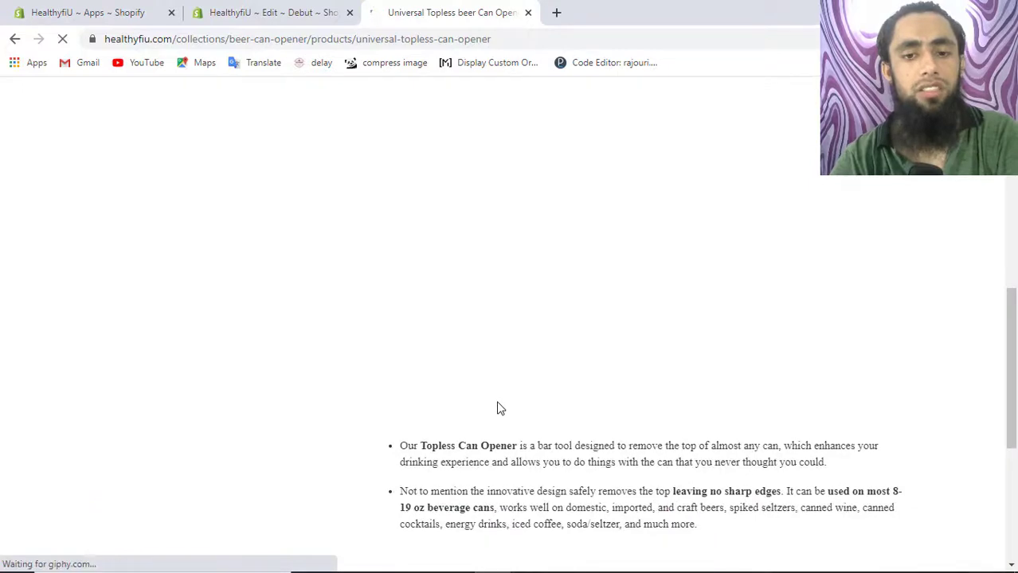
# Step: Check the Universal Topless beer Can Opener product page for a customer reviews section below its description
pyautogui.scroll(-3, 500, 409)
pyautogui.scroll(-6, 500, 409)
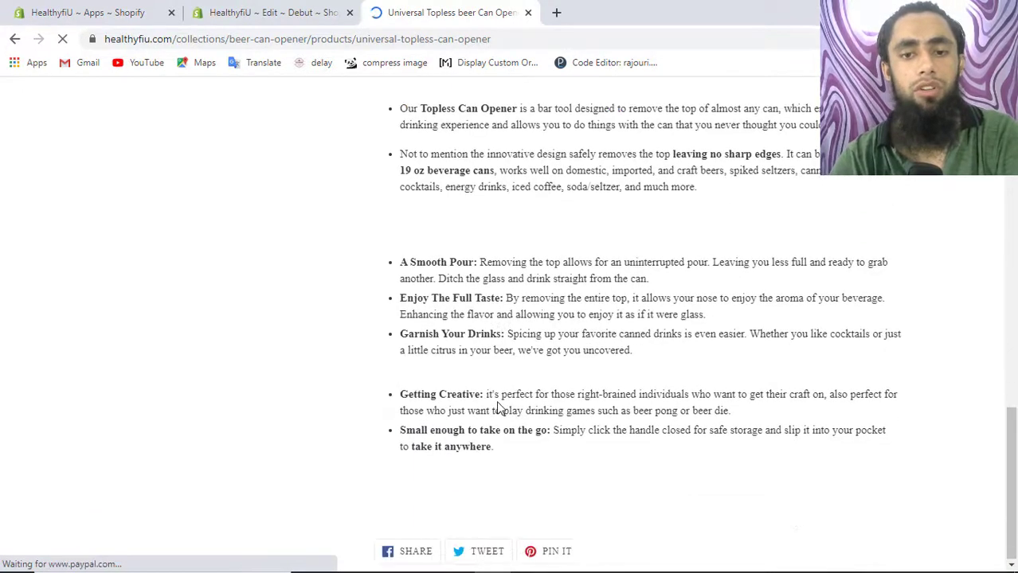
pyautogui.scroll(4, 500, 408)
pyautogui.scroll(10, 500, 409)
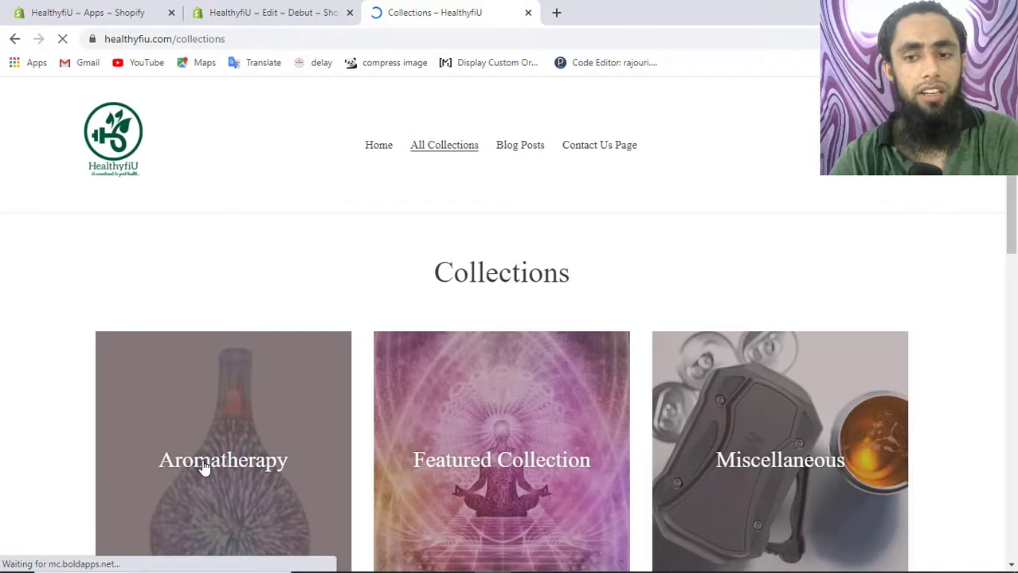
# Step: Open the Pain Relief Therapy collection on the storefront and look through its products for star ratings
pyautogui.scroll(-5, 205, 467)
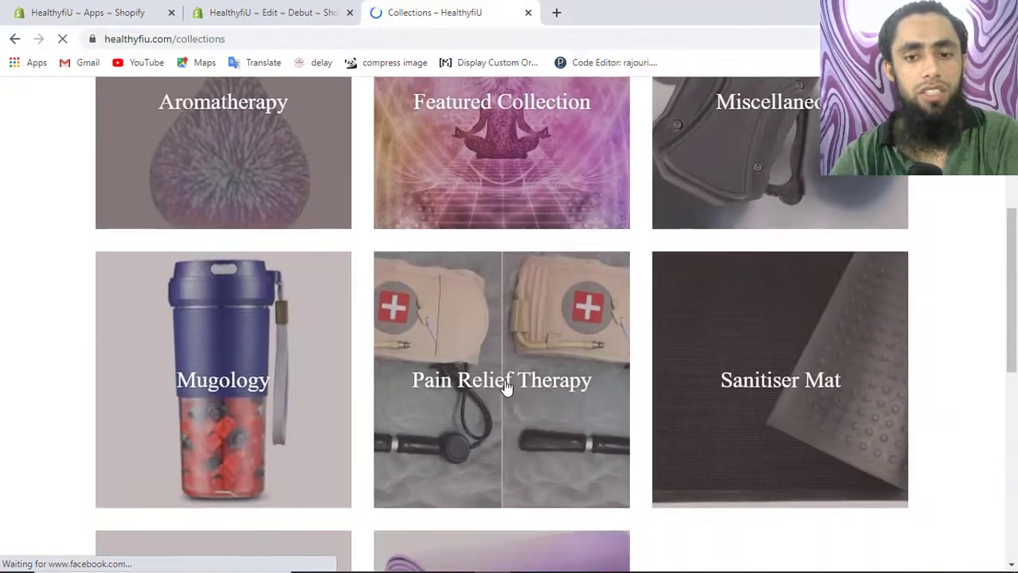
pyautogui.click(508, 384)
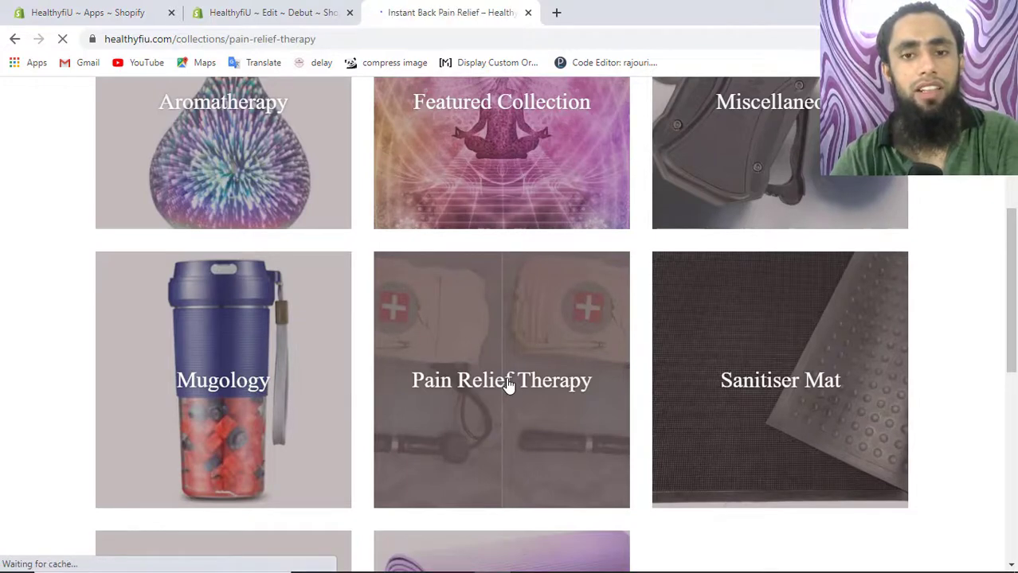
pyautogui.scroll(-3, 509, 386)
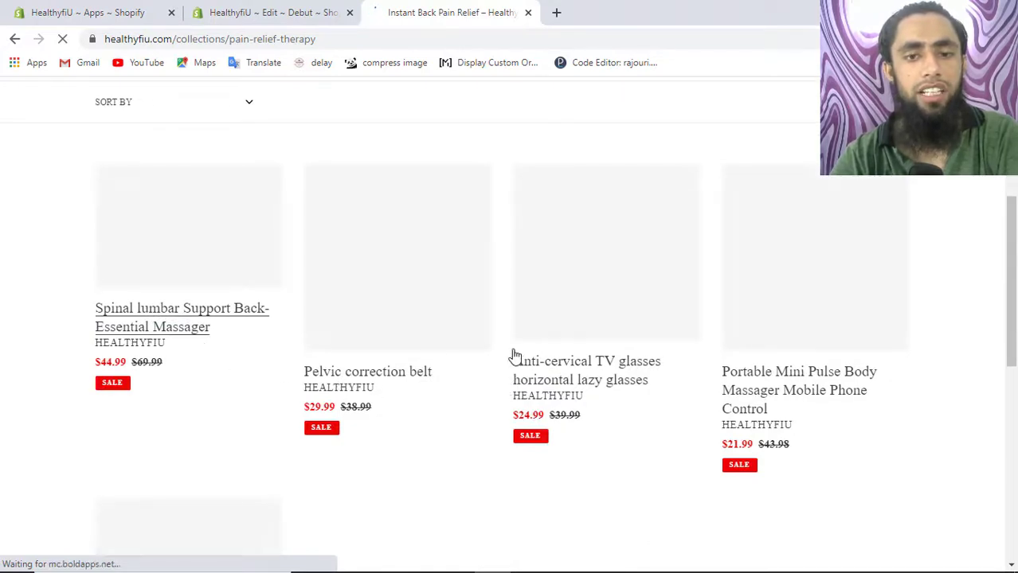
pyautogui.scroll(-3, 524, 359)
pyautogui.scroll(-2, 524, 359)
pyautogui.scroll(4, 524, 360)
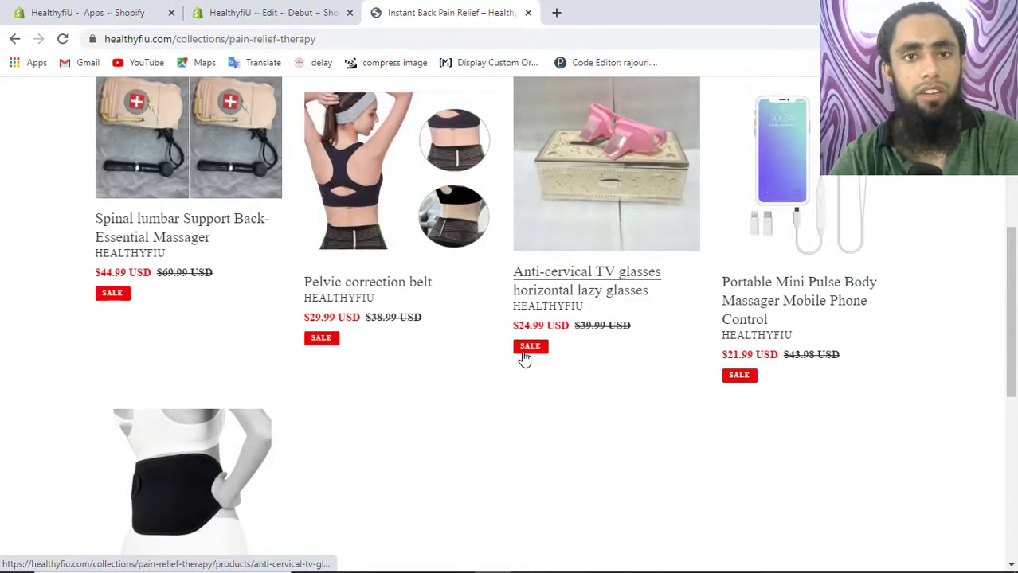
pyautogui.scroll(-3, 524, 359)
pyautogui.scroll(-1, 524, 359)
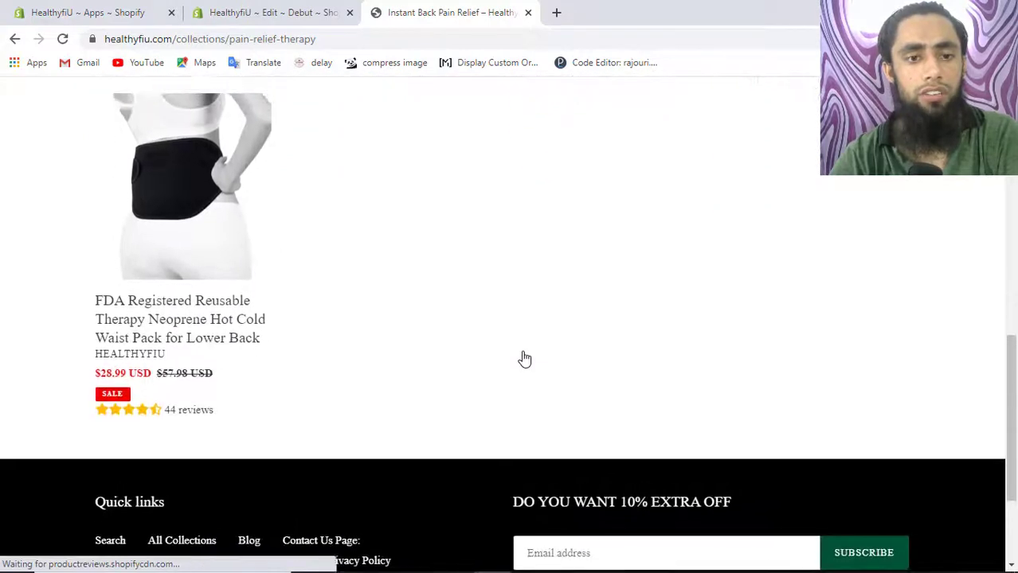
pyautogui.scroll(-2, 318, 310)
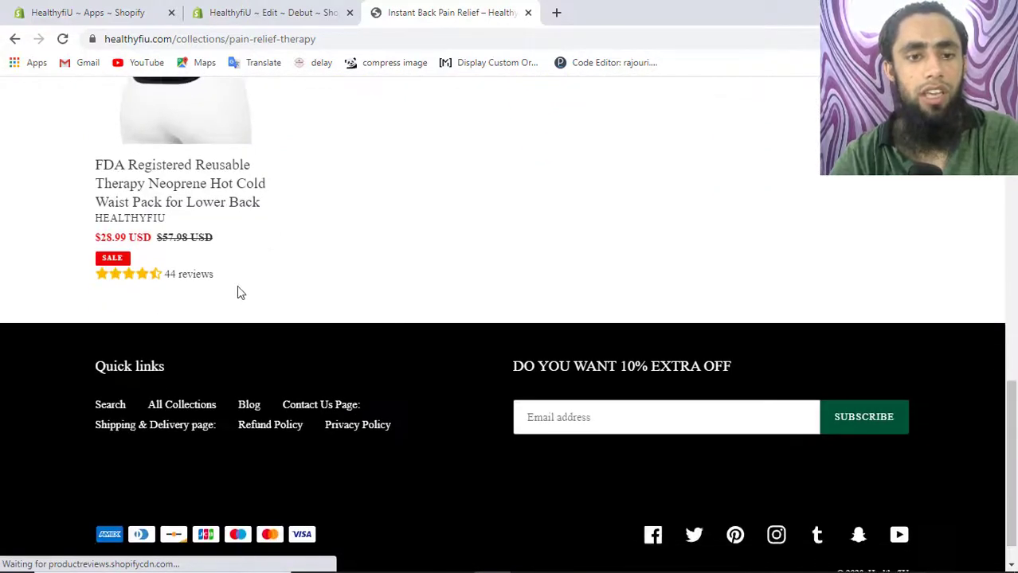
# Step: Open the FDA Registered Reusable Therapy Neoprene Hot Cold Waist Pack product page and examine the customer reviews section below its description
pyautogui.click(162, 202)
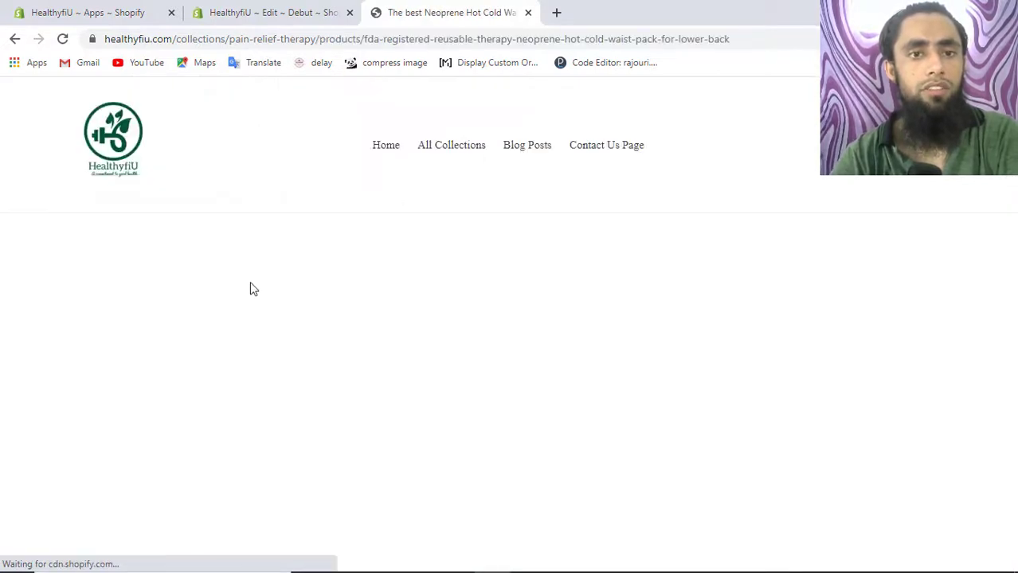
pyautogui.scroll(-5, 250, 289)
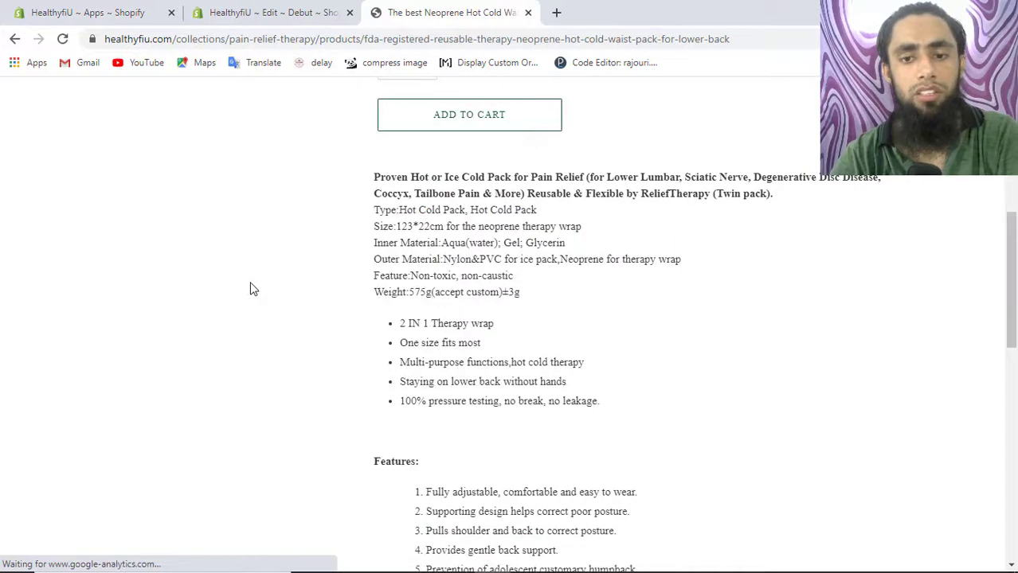
pyautogui.scroll(-10, 250, 288)
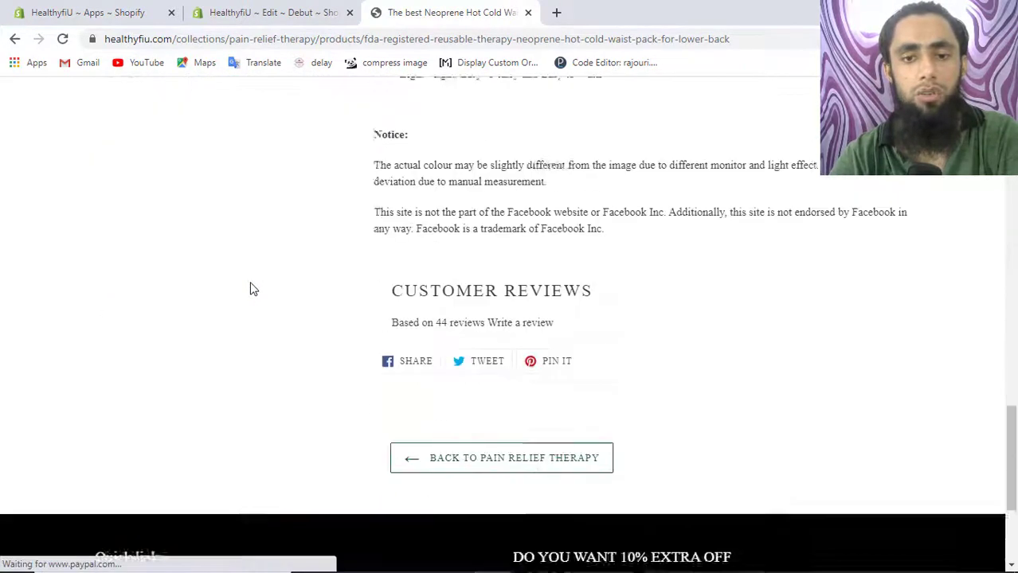
pyautogui.scroll(-3, 250, 288)
pyautogui.scroll(9, 250, 288)
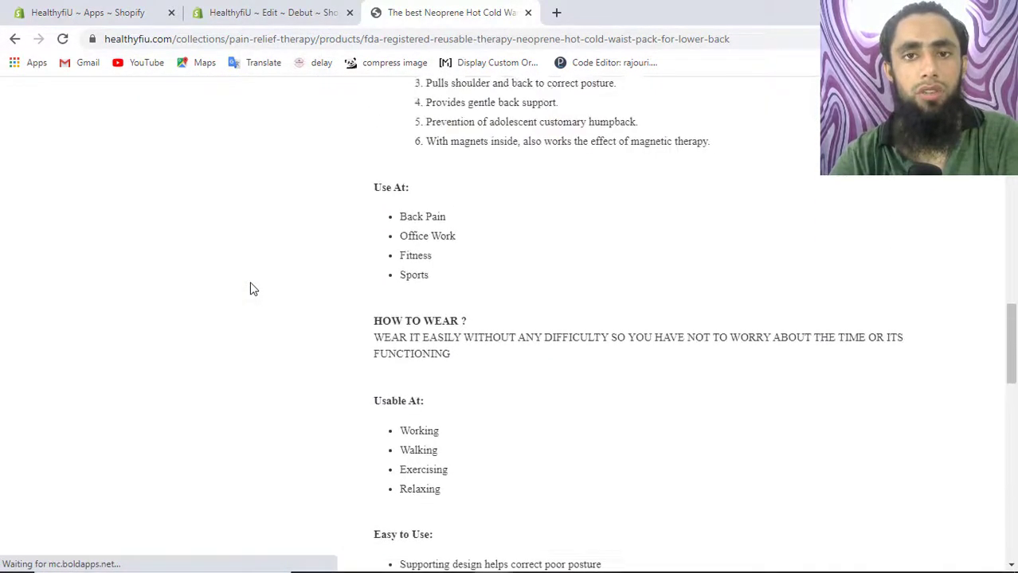
pyautogui.scroll(-9, 250, 289)
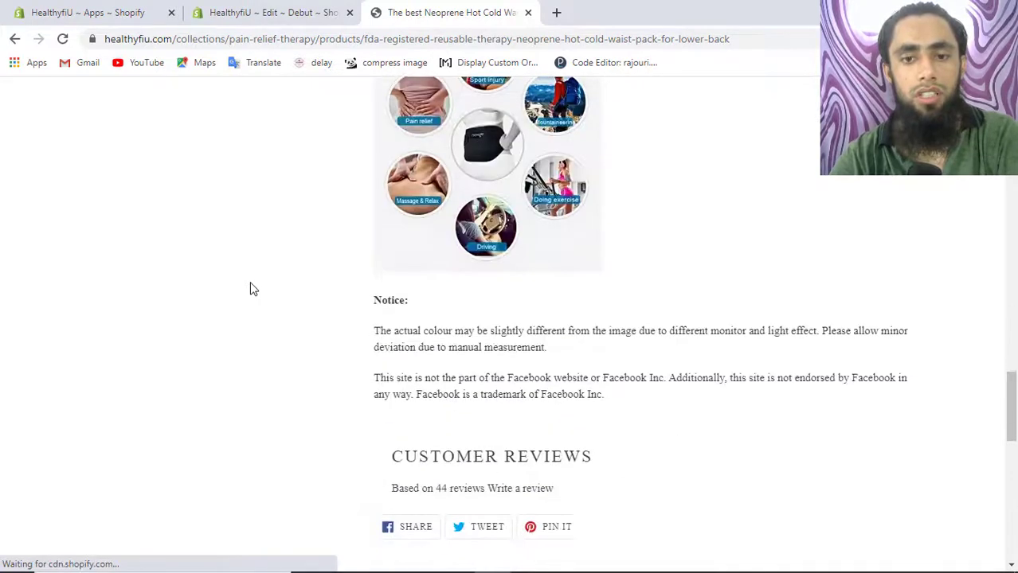
pyautogui.scroll(-3, 250, 289)
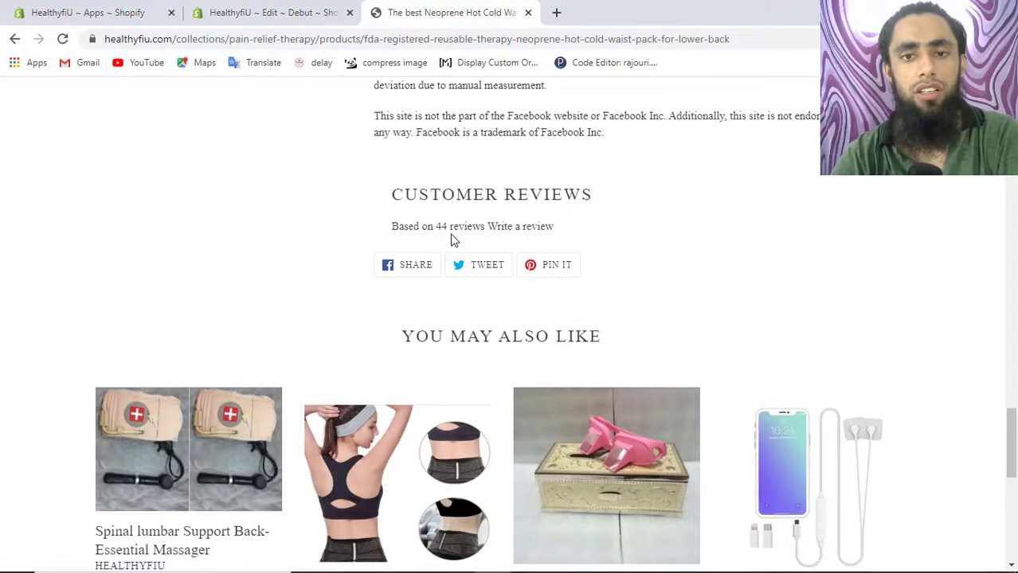
pyautogui.scroll(1, 460, 241)
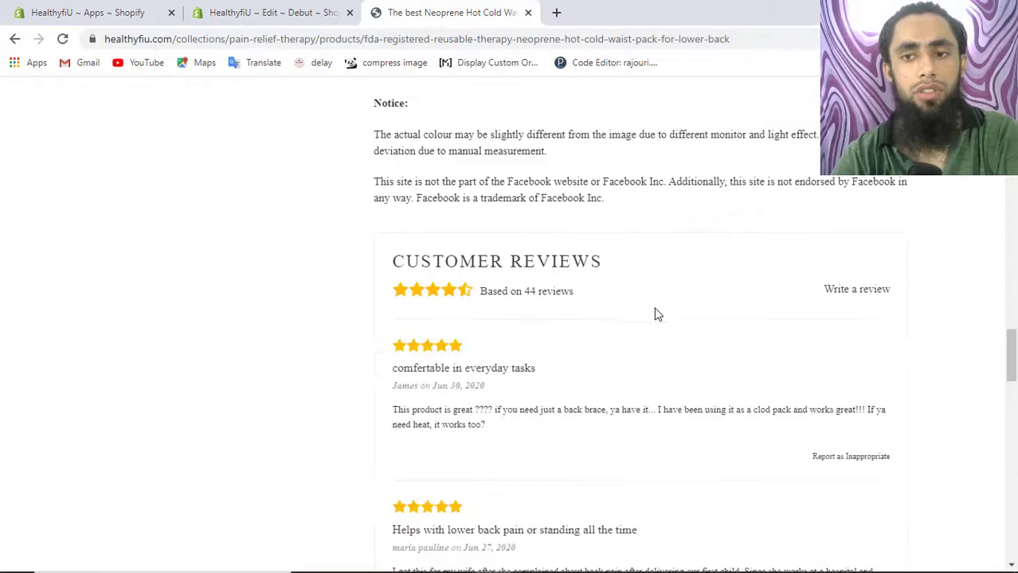
pyautogui.scroll(-8, 595, 383)
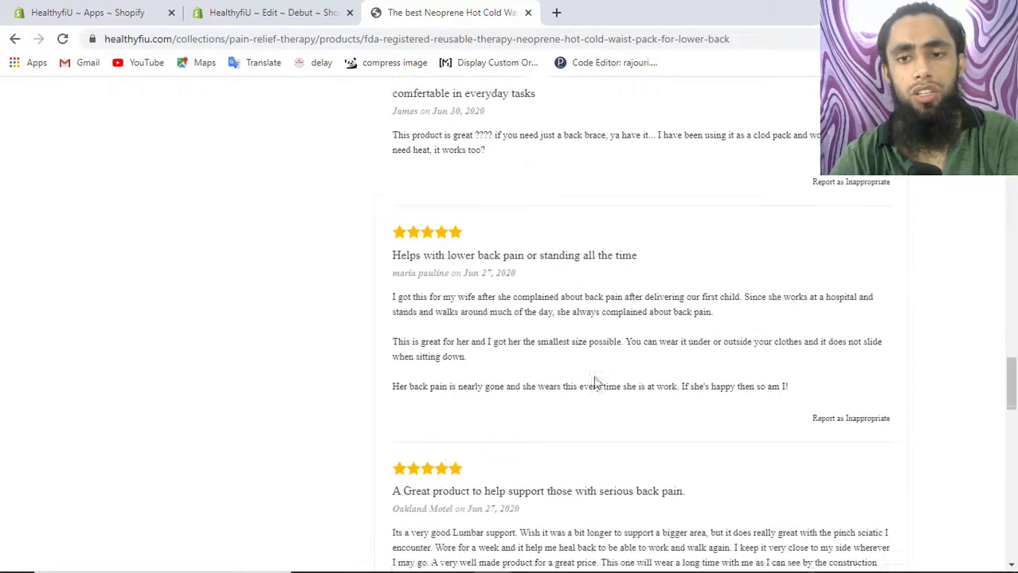
pyautogui.scroll(20, 596, 383)
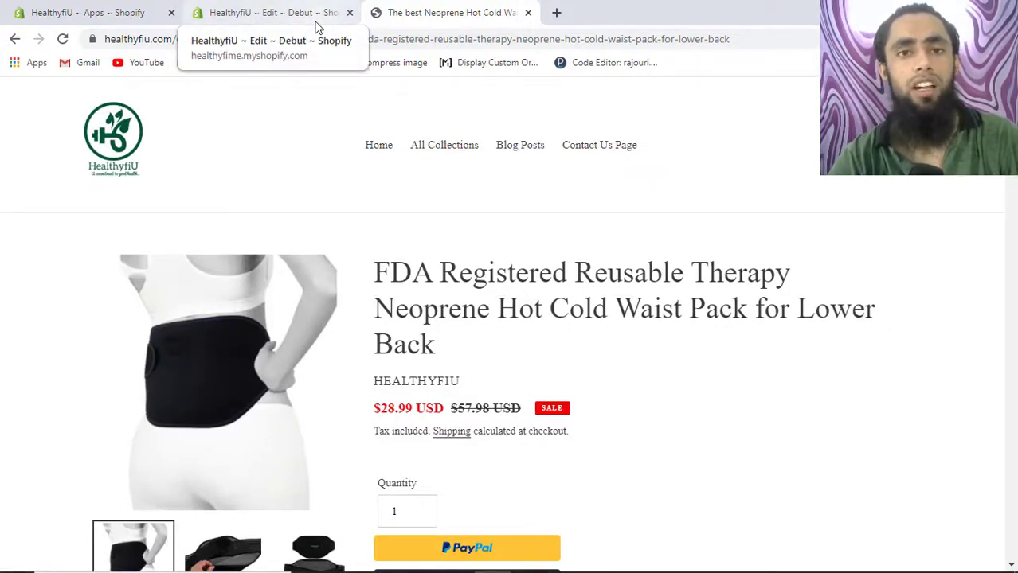
# Step: Go back from the Product Reviews installation instructions to the app's Reviews page and look over the list of all reviews
pyautogui.click(267, 12)
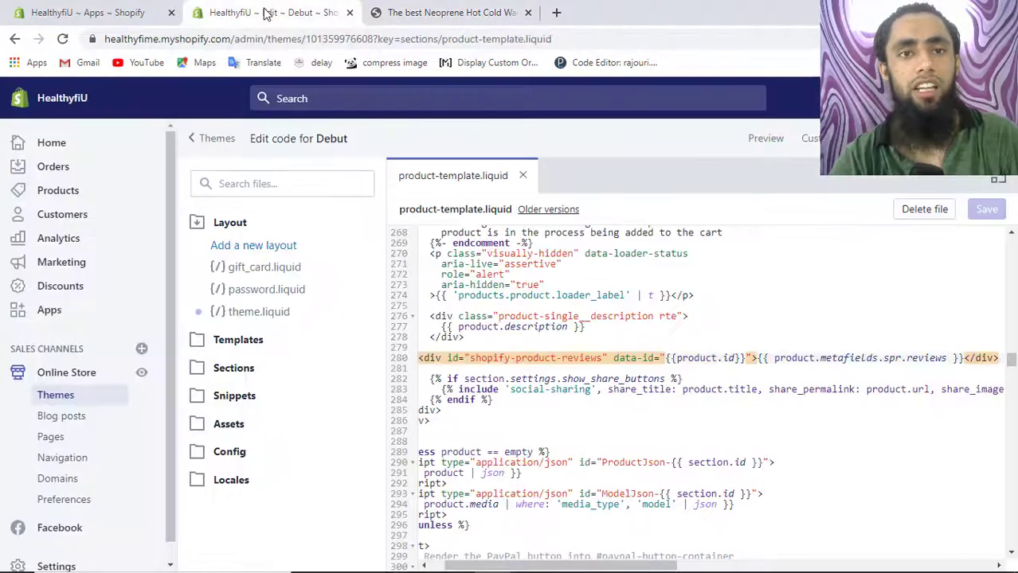
pyautogui.click(88, 13)
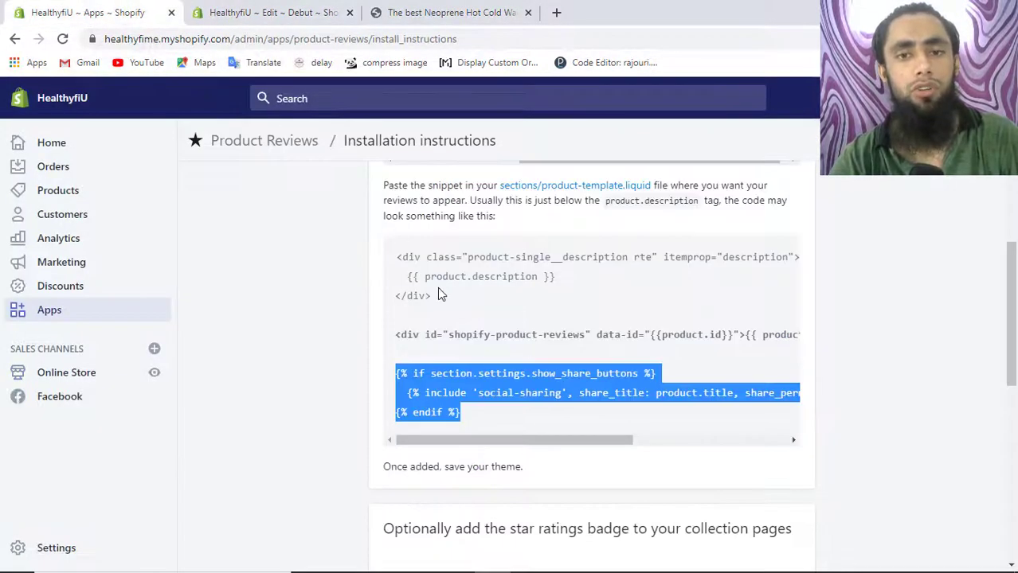
pyautogui.scroll(3, 441, 295)
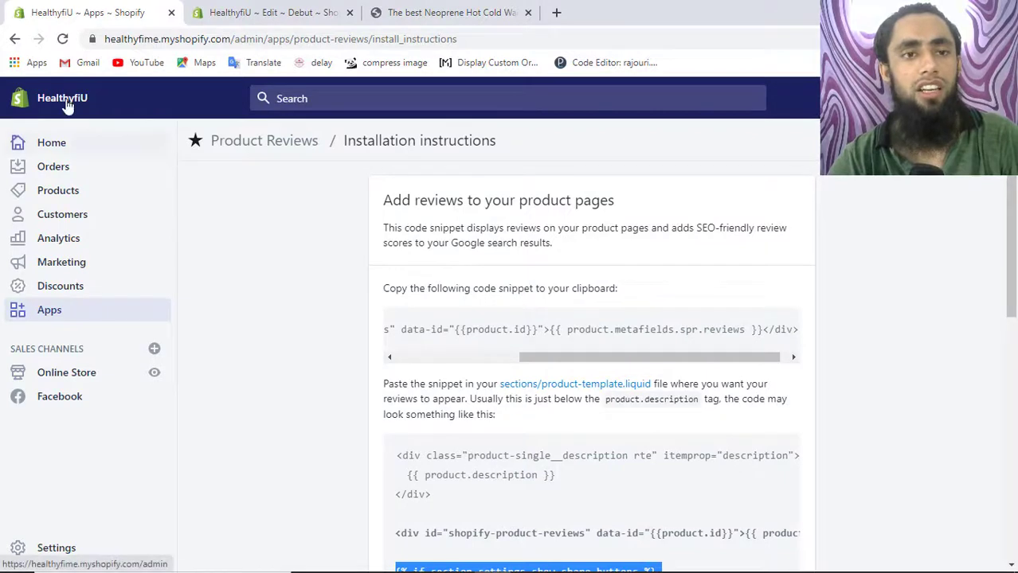
pyautogui.click(15, 39)
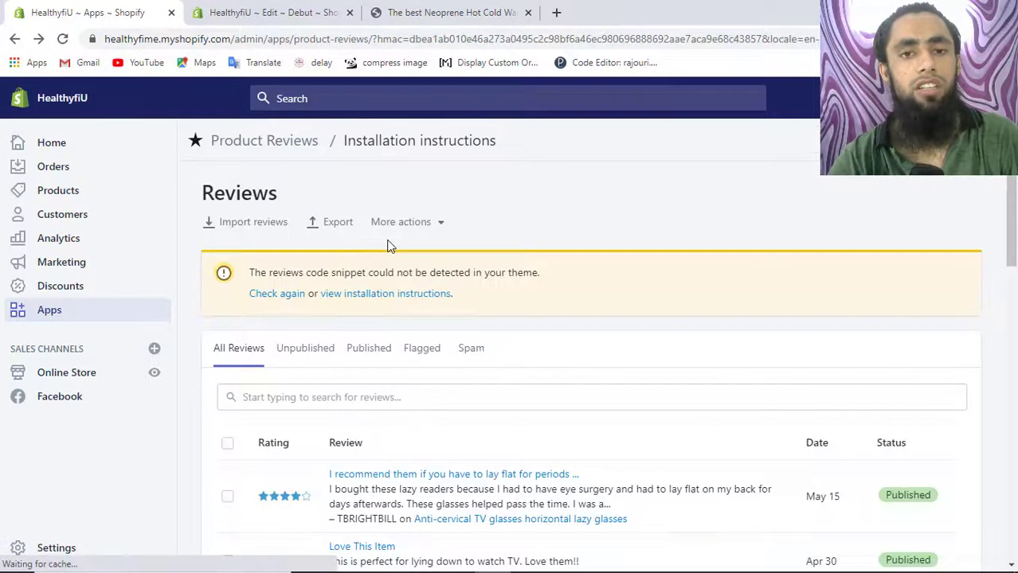
pyautogui.scroll(-1, 390, 246)
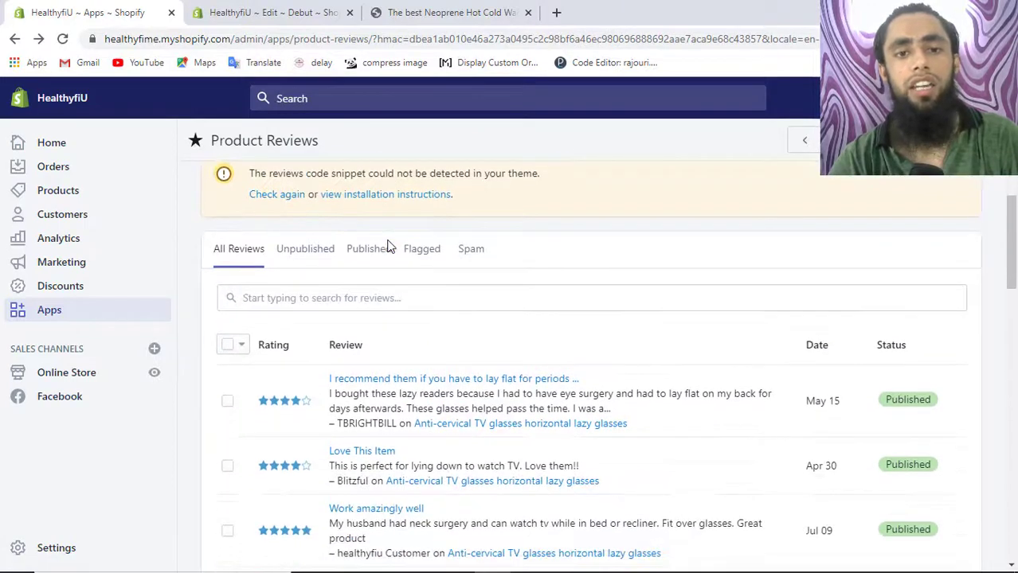